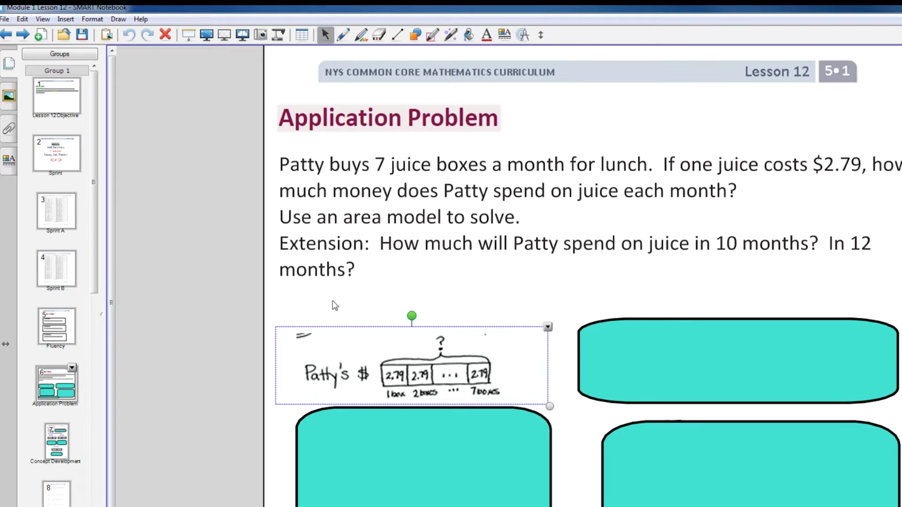
Step: View the Lesson 12 Objective and Sprint pages, and start and pause the 1-minute timer on the Sprint page
click(47, 105)
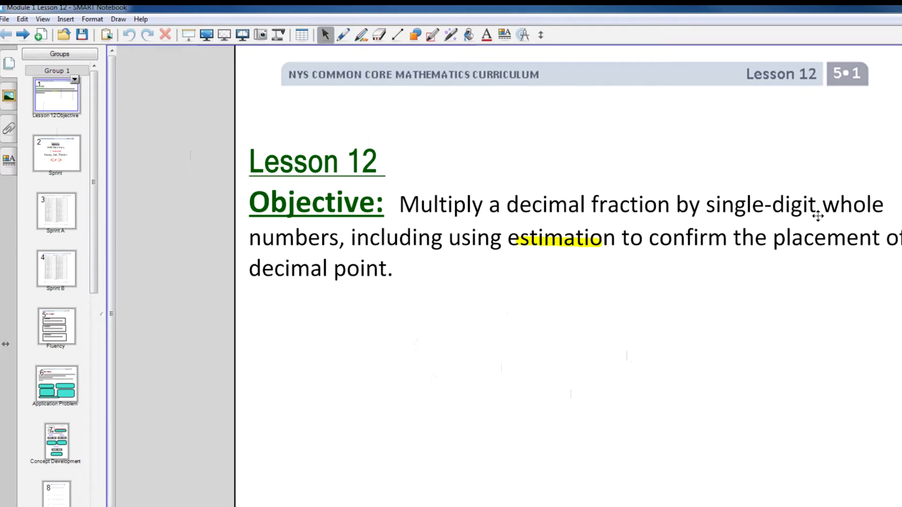
click(52, 159)
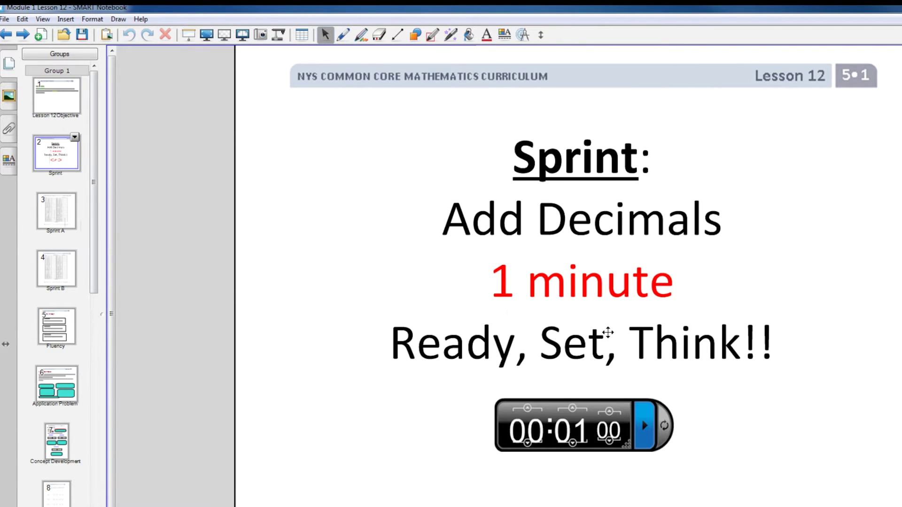
click(645, 442)
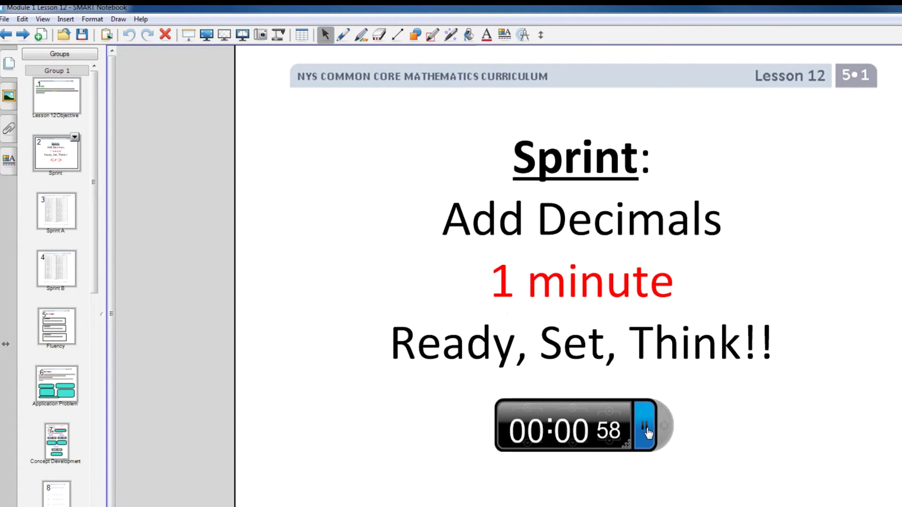
click(647, 430)
Step: Page through Sprint A, Sprint B and Fluency to the Application Problem, and reveal the bonus calculation and the tape diagram under their covers
click(66, 212)
click(64, 268)
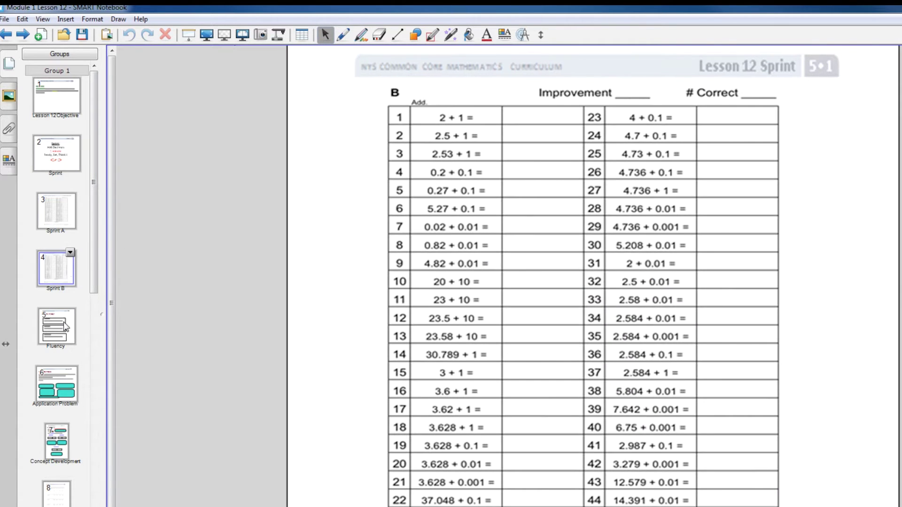
click(66, 326)
click(69, 402)
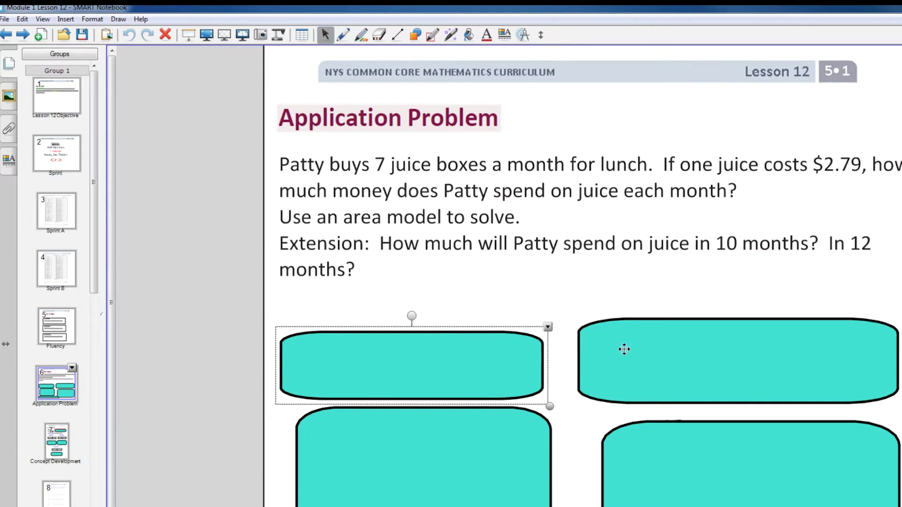
click(655, 362)
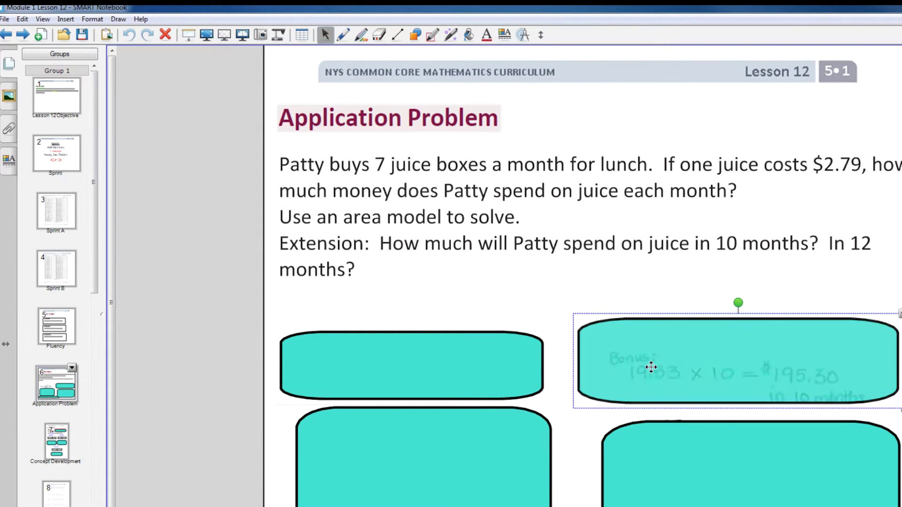
click(465, 378)
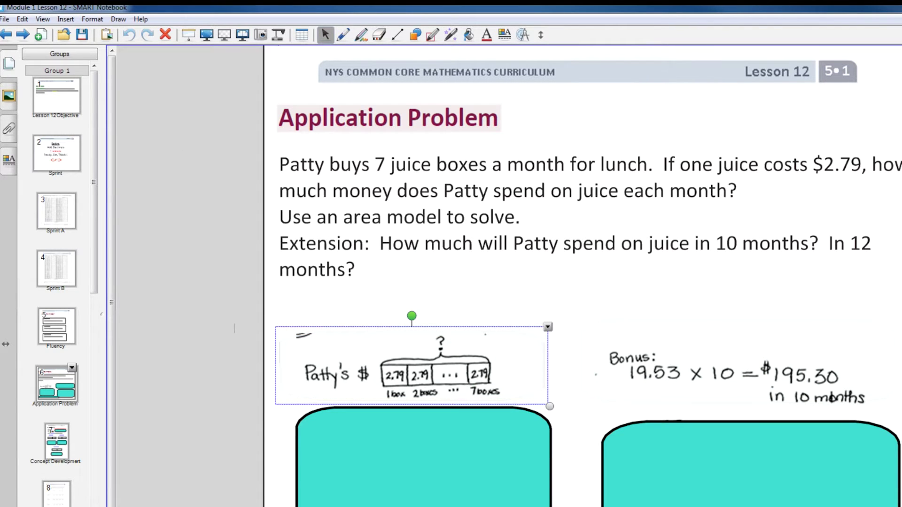
Step: Leave SMART Notebook and launch the whiteboard program that overlays its drawing tools on the desktop
key(alt+F4)
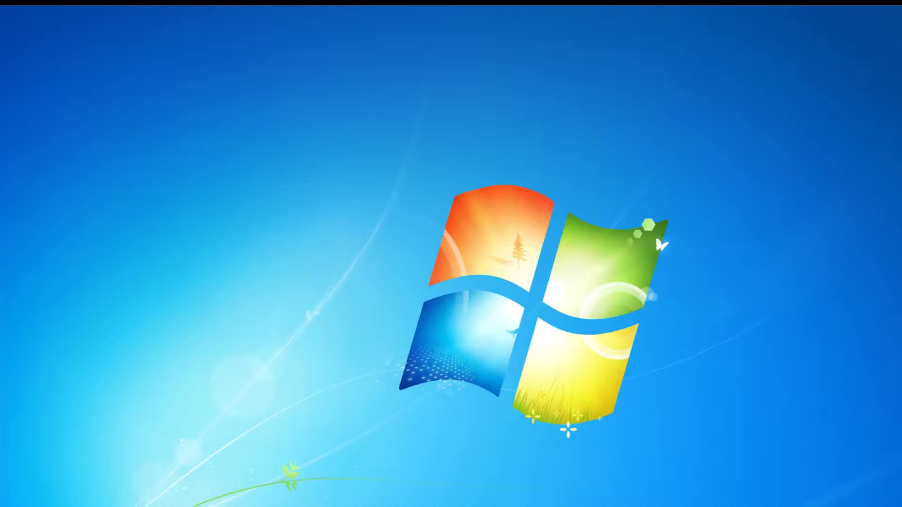
key(super)
click(35, 399)
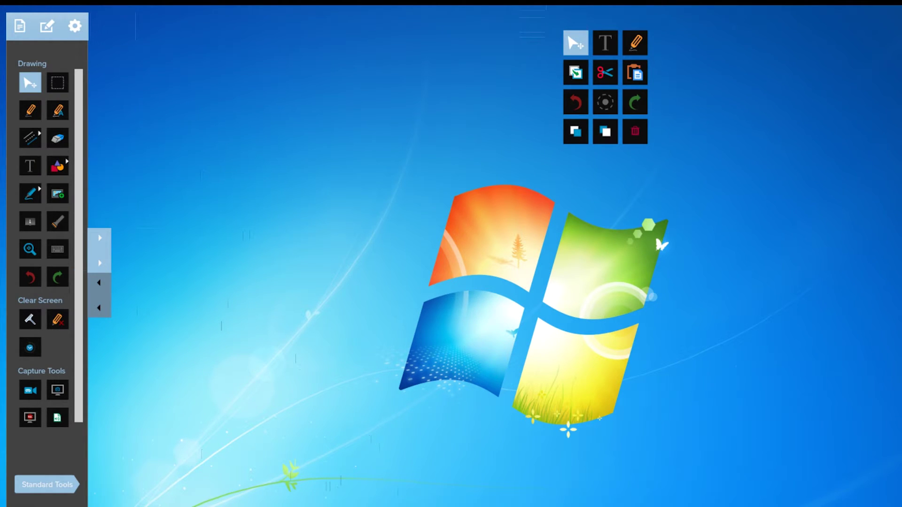
key(alt+Tab)
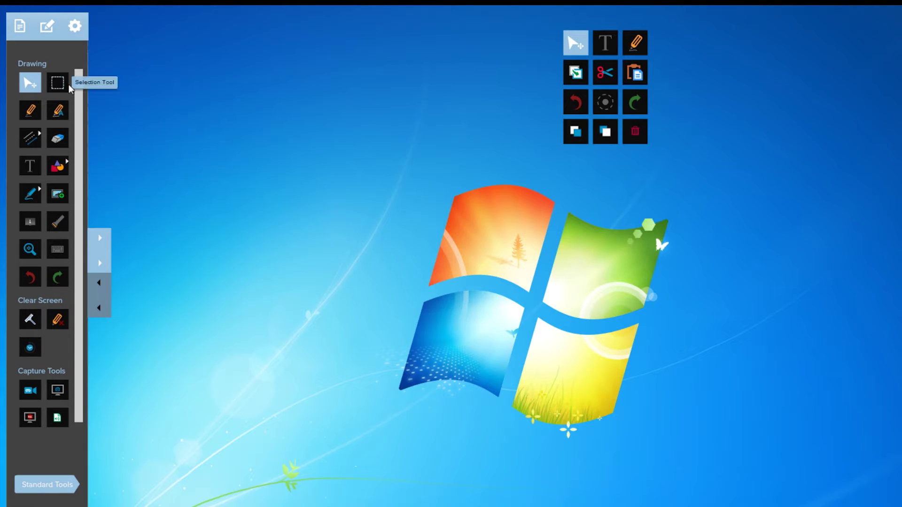
Step: Open the notebook file Module 1 Lesson 12 from the Desktop, without saving the current lesson
click(20, 27)
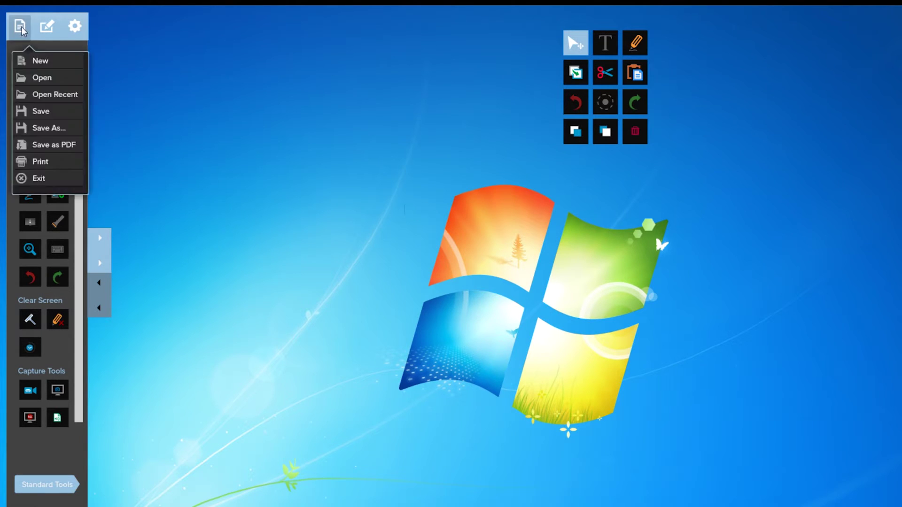
click(40, 78)
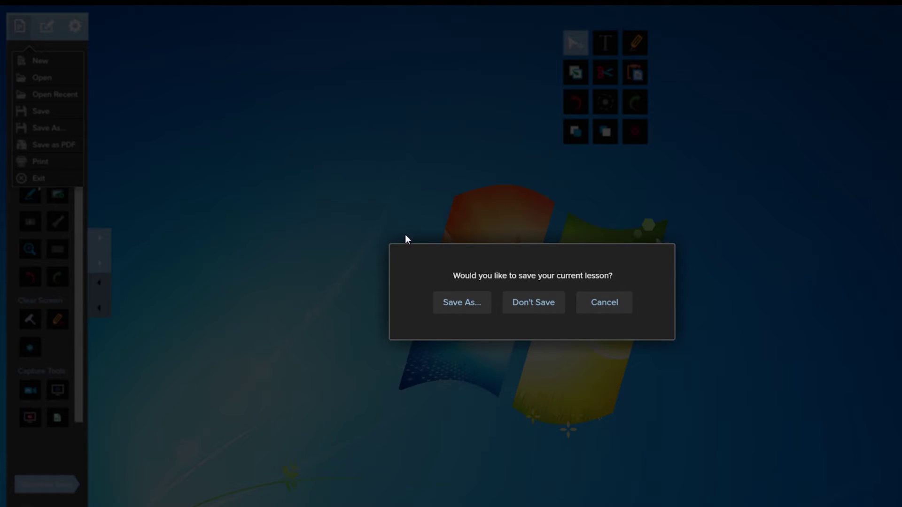
click(511, 302)
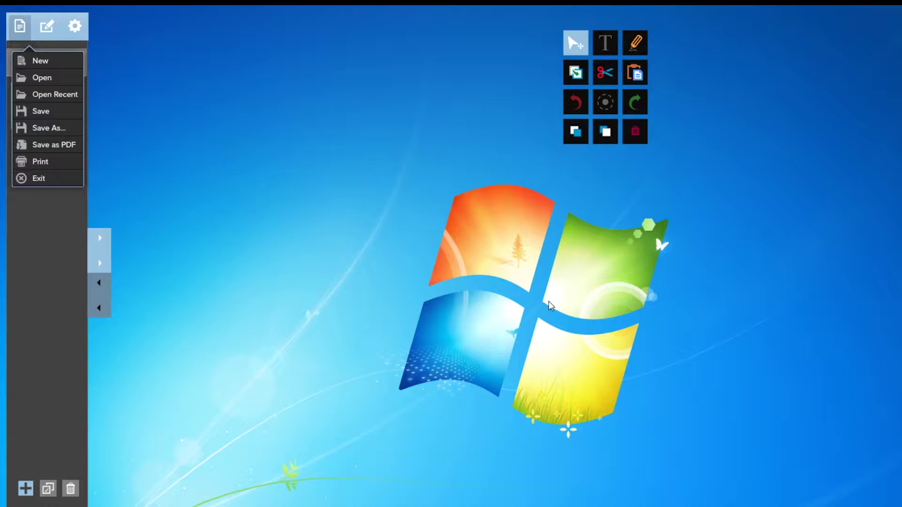
drag(301, 80, 304, 176)
click(157, 184)
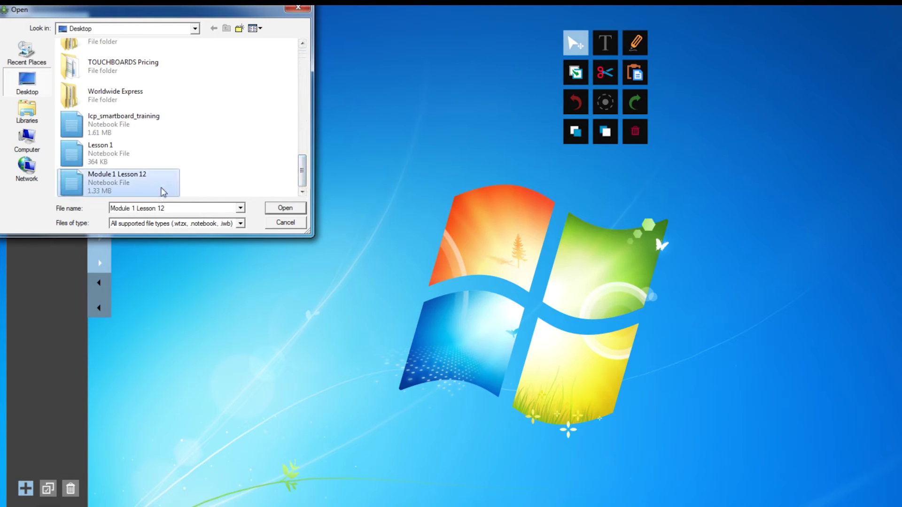
click(285, 208)
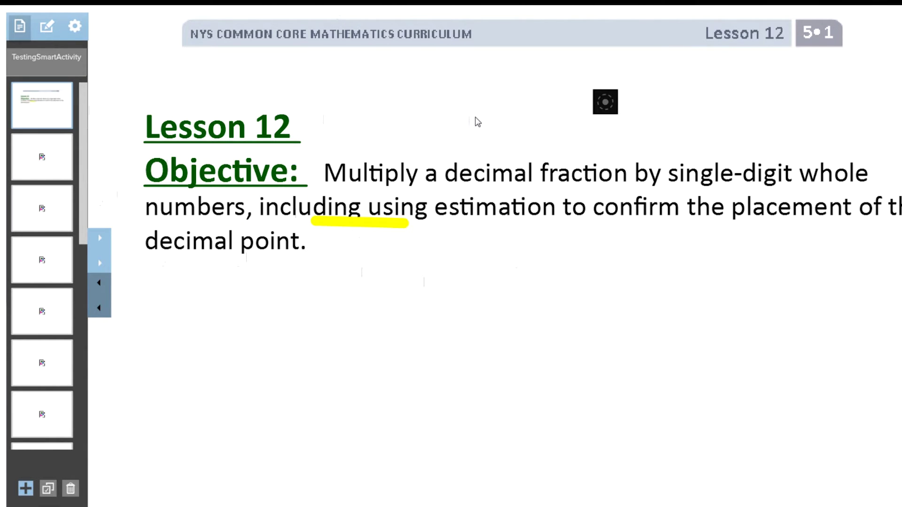
Step: Look through the imported Sprint, Sprint A, Sprint B, Application Problem and Fluency Practice pages, and return to the Sprint page
click(64, 161)
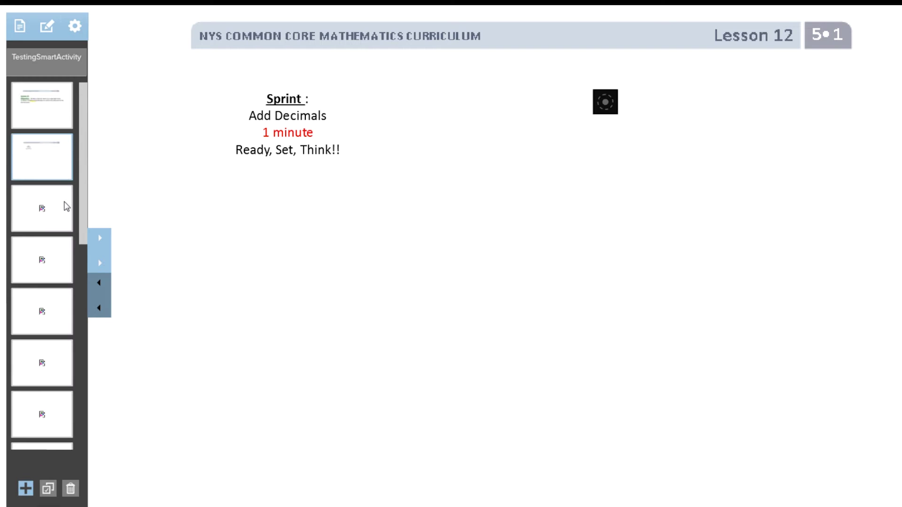
click(66, 207)
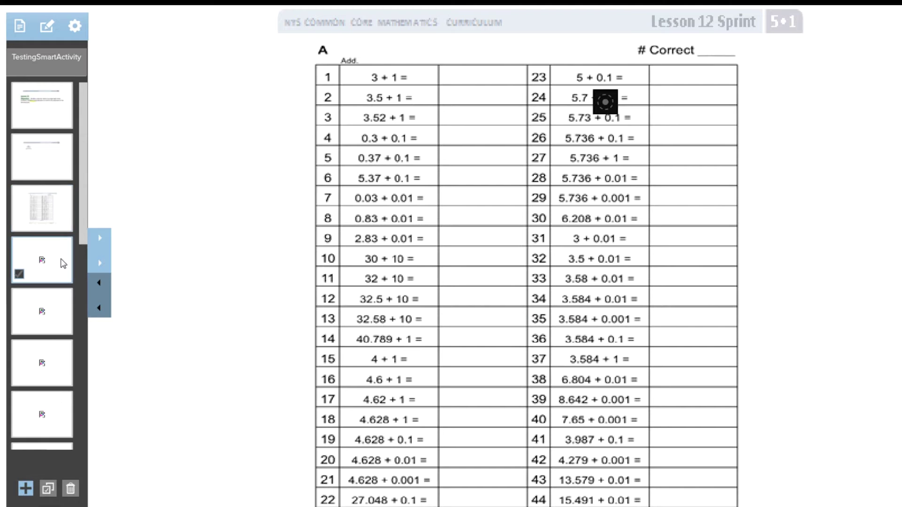
click(64, 311)
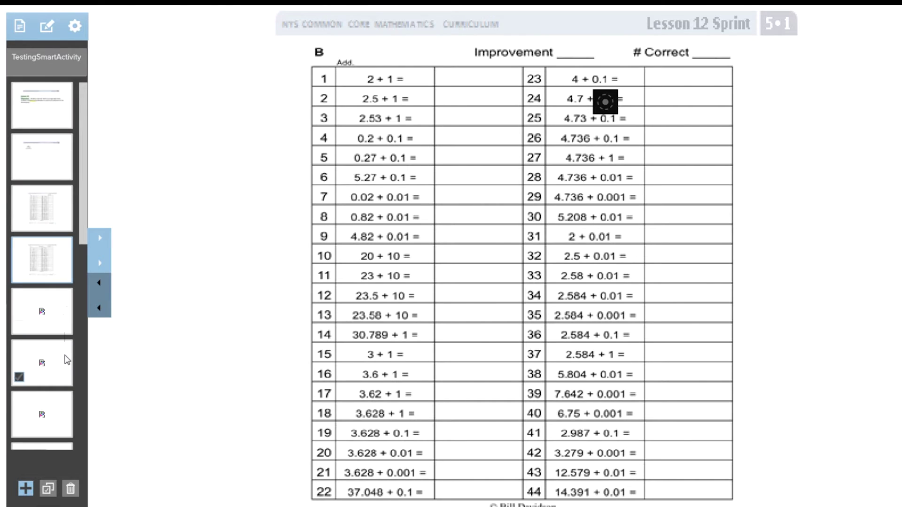
click(68, 359)
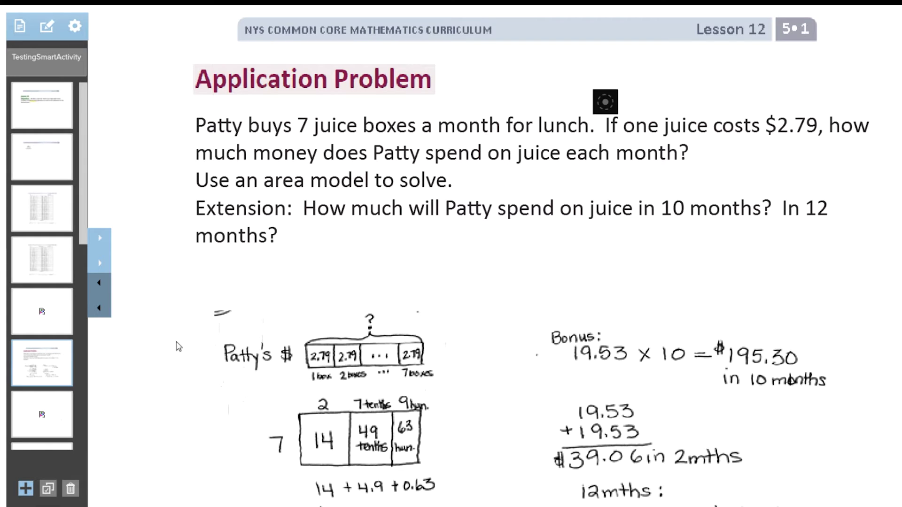
click(55, 323)
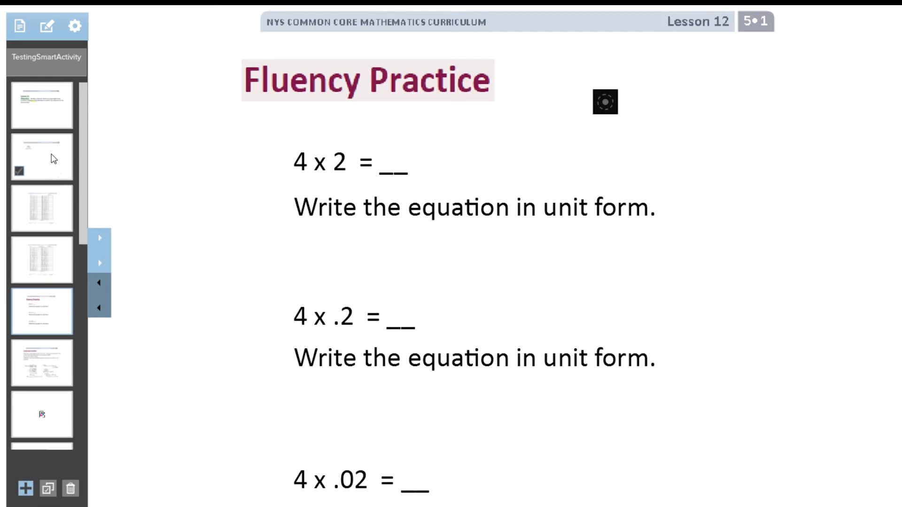
click(53, 158)
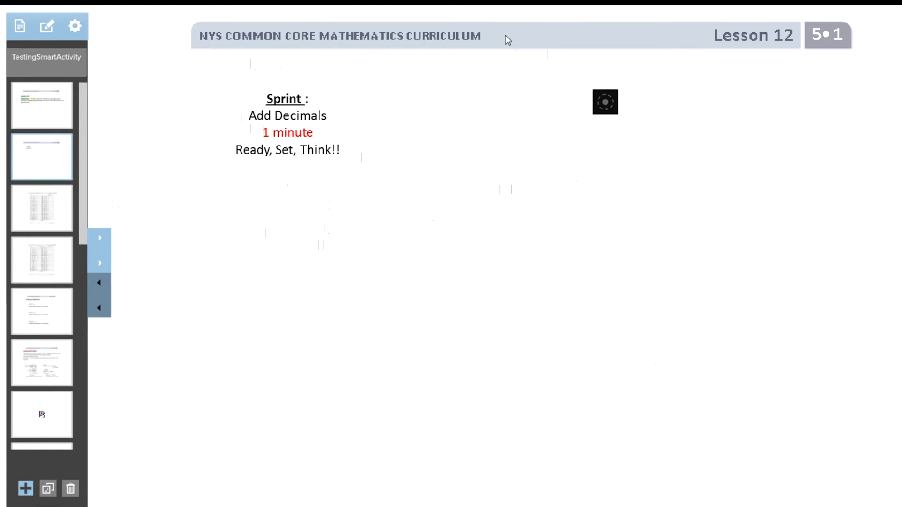
Step: On the Sprint page, shift the Sprint text block right toward the centre and reposition the curriculum banner above it
click(437, 38)
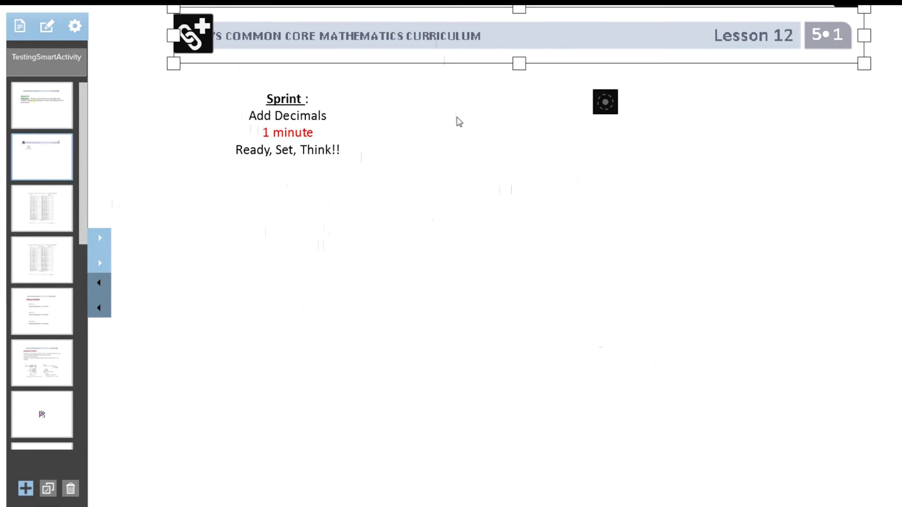
drag(366, 42, 351, 279)
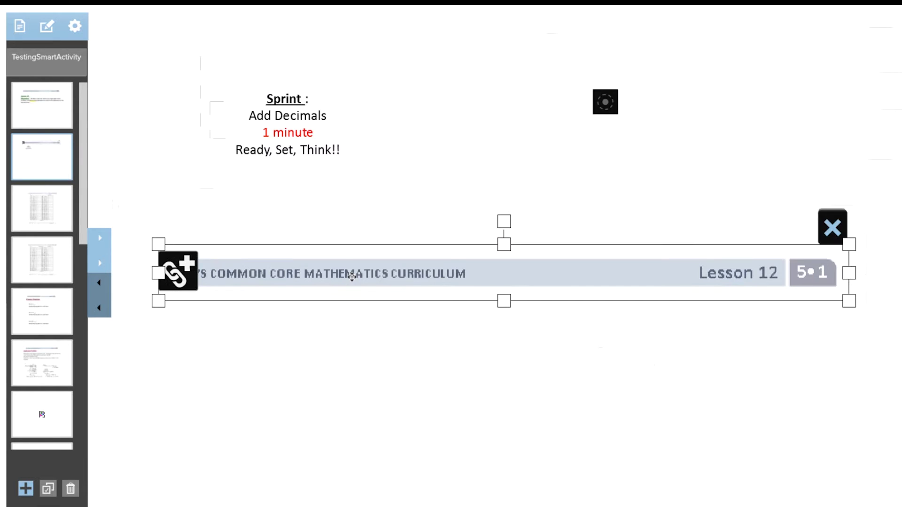
click(289, 129)
drag(289, 129, 403, 127)
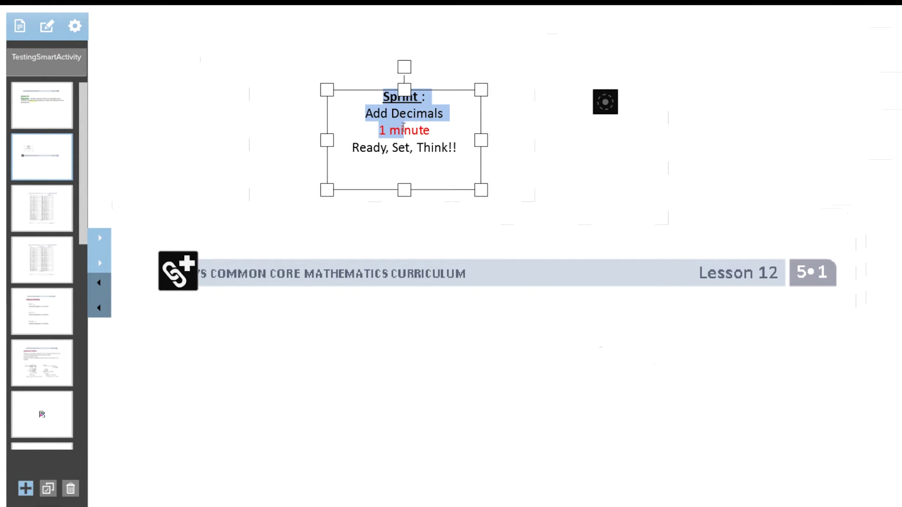
click(555, 282)
drag(528, 274, 538, 39)
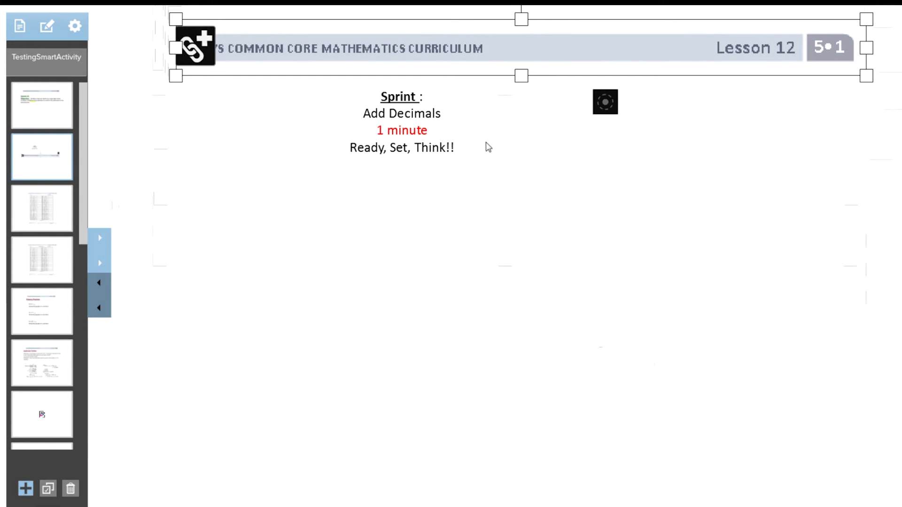
Step: On the Lesson 12 Objective page, move the objective text block down and delete the yellow highlighter stroke
click(49, 115)
click(481, 189)
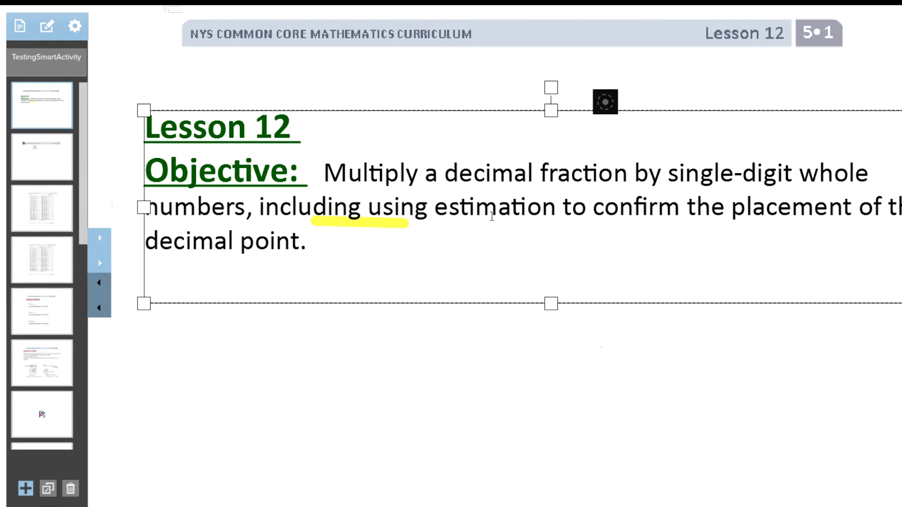
shift+click(539, 193)
drag(539, 193, 538, 343)
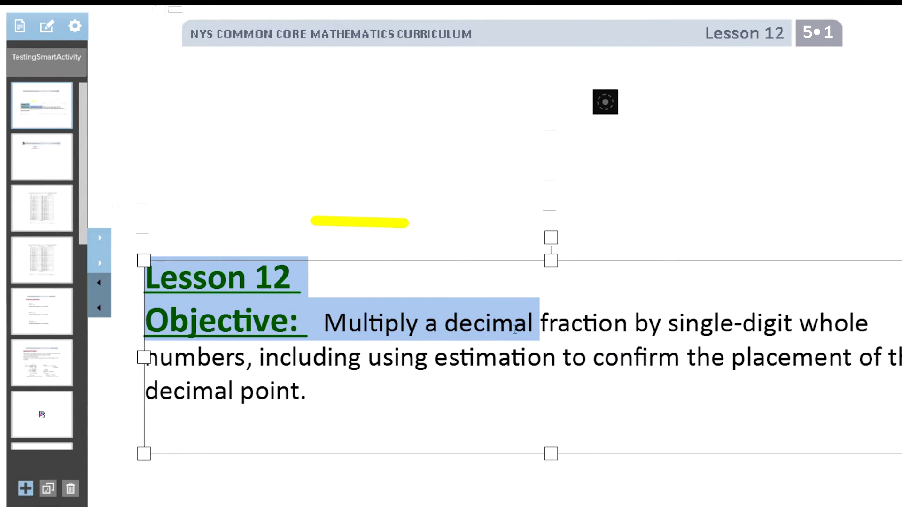
click(362, 224)
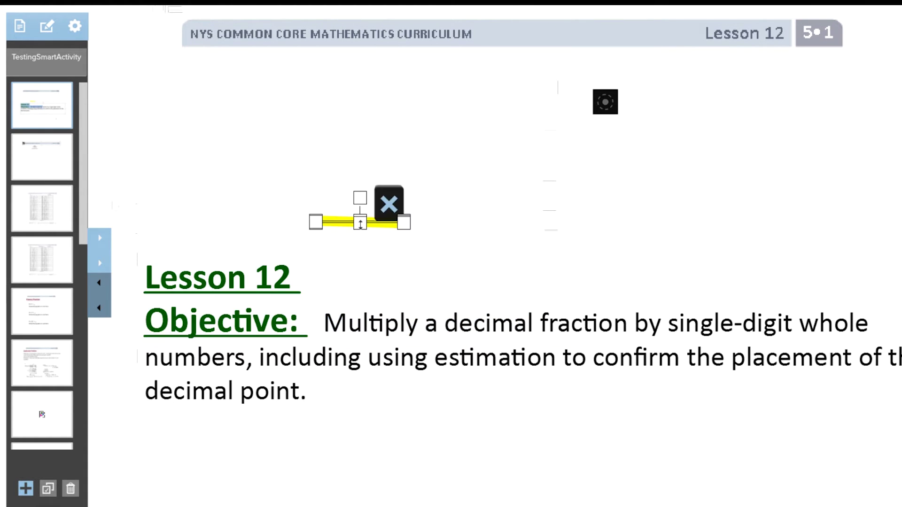
click(389, 205)
Step: Shrink the Lesson 12 Objective text box and move it up closer to the curriculum banner
click(428, 324)
drag(899, 454, 742, 400)
drag(459, 329, 487, 243)
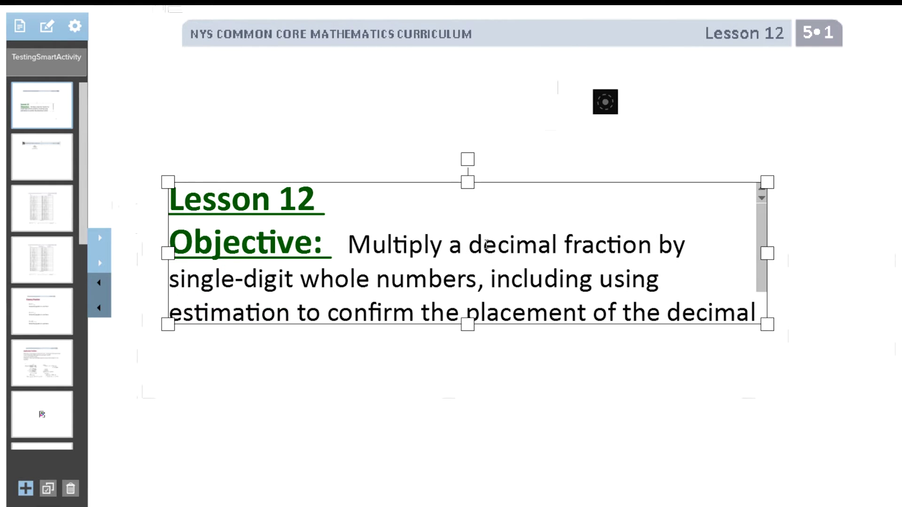
Step: Place a timer from the Science Tools set on the Sprint page and set its minutes to 01
click(58, 164)
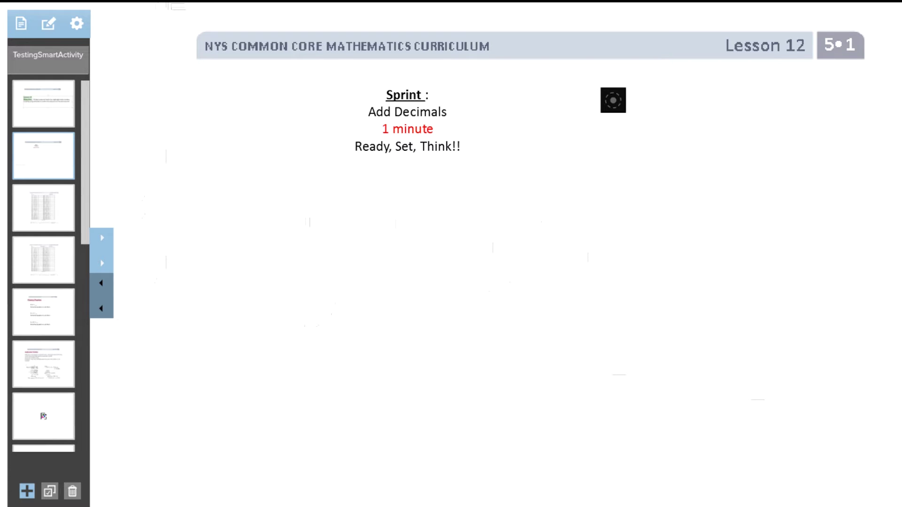
click(41, 490)
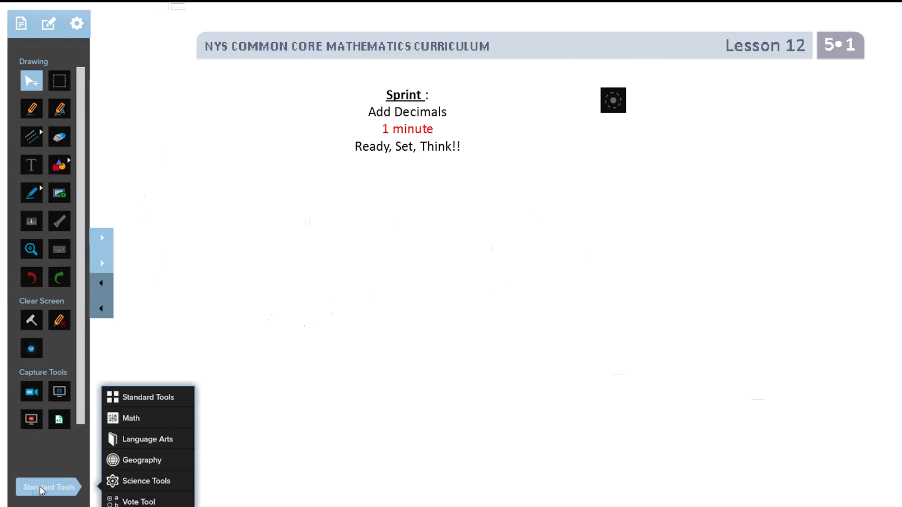
click(141, 481)
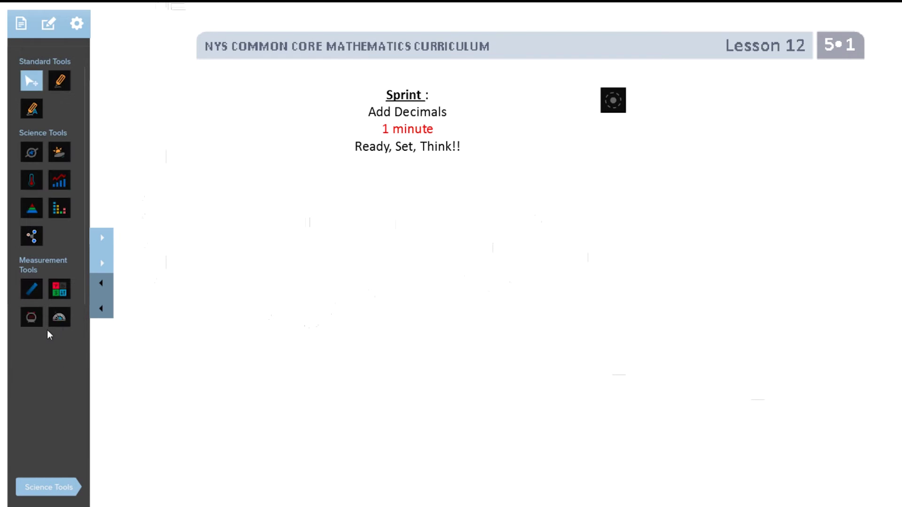
click(31, 318)
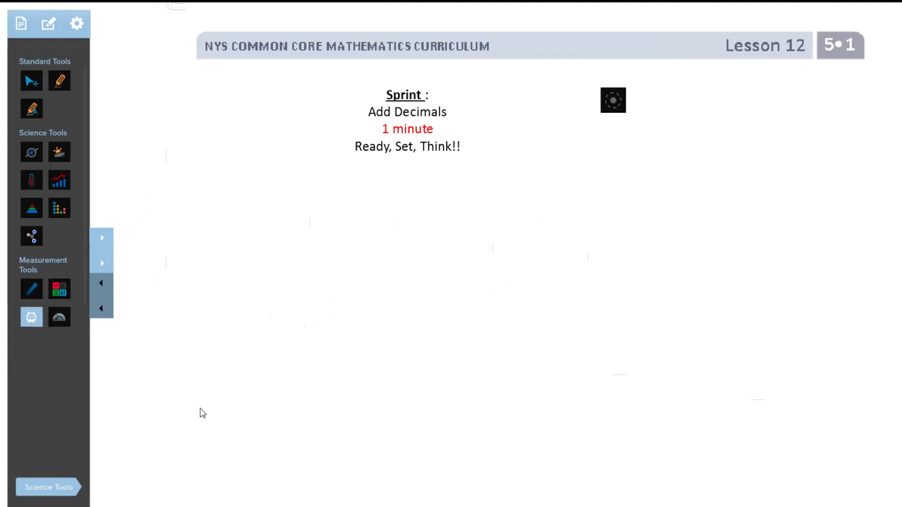
click(568, 317)
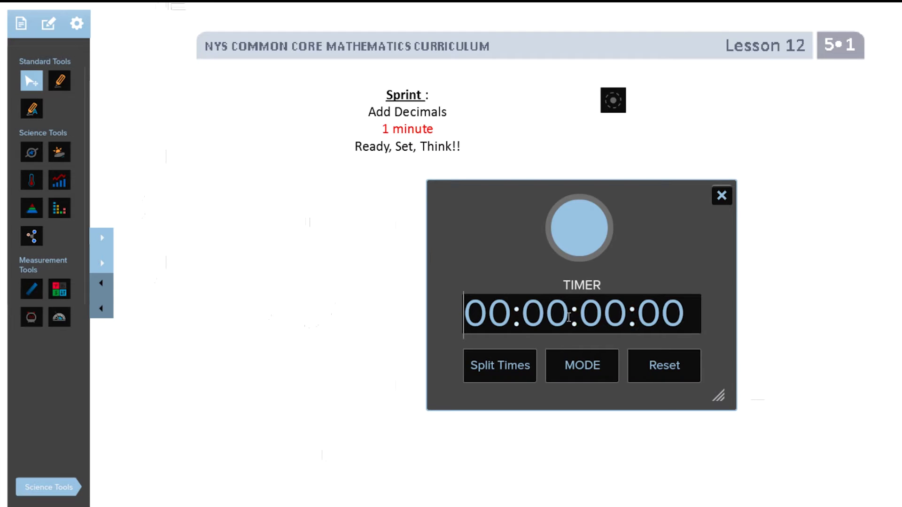
click(569, 314)
text(1)
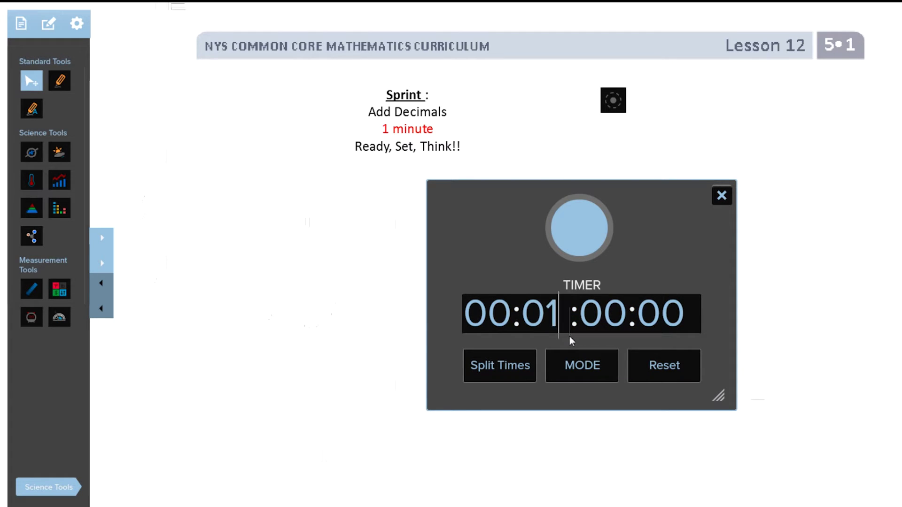
Step: Switch the Sprint page timer to countdown mode, stop the running countdown and reset it
click(584, 375)
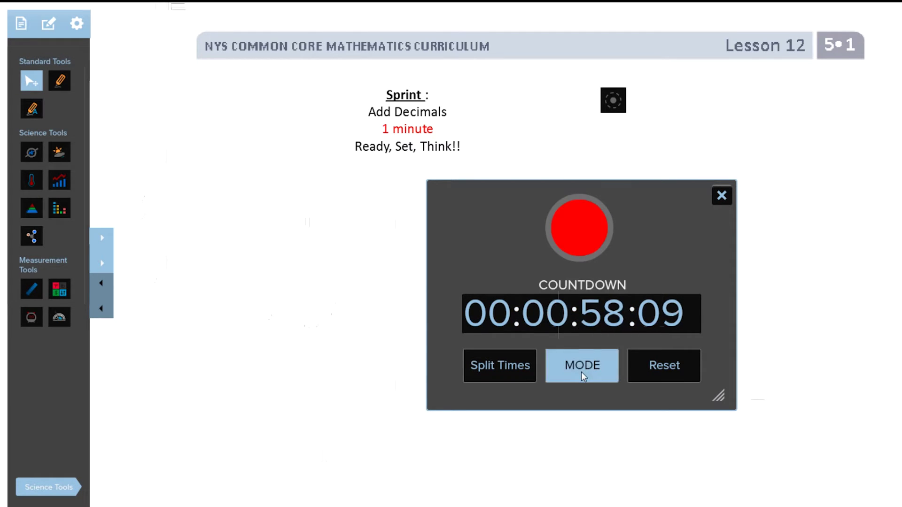
click(592, 241)
click(588, 237)
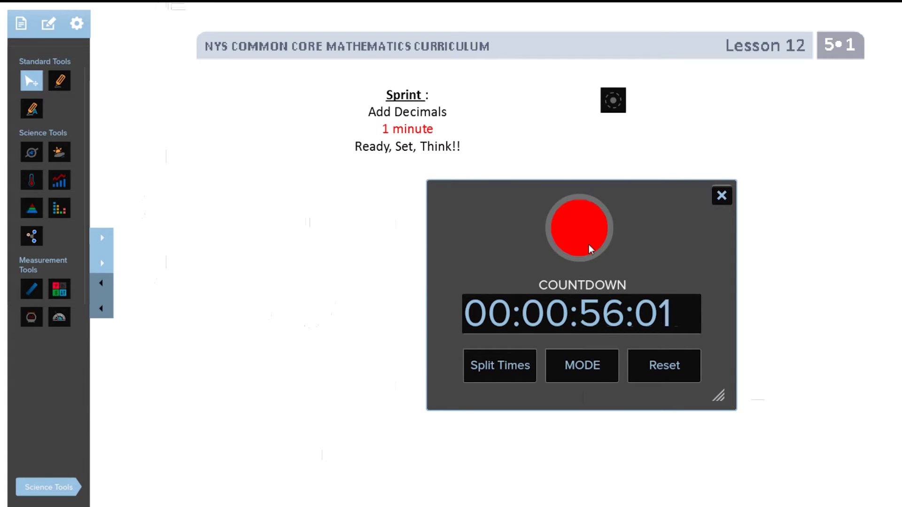
click(585, 237)
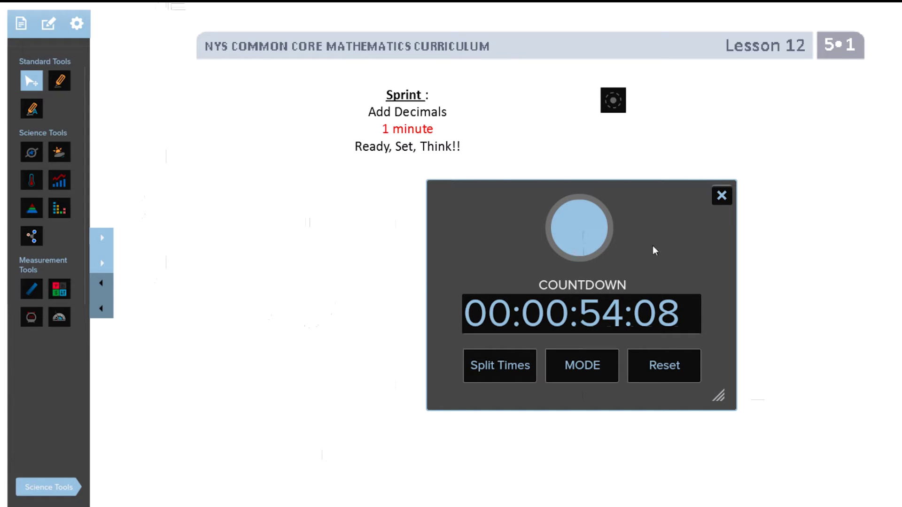
click(668, 378)
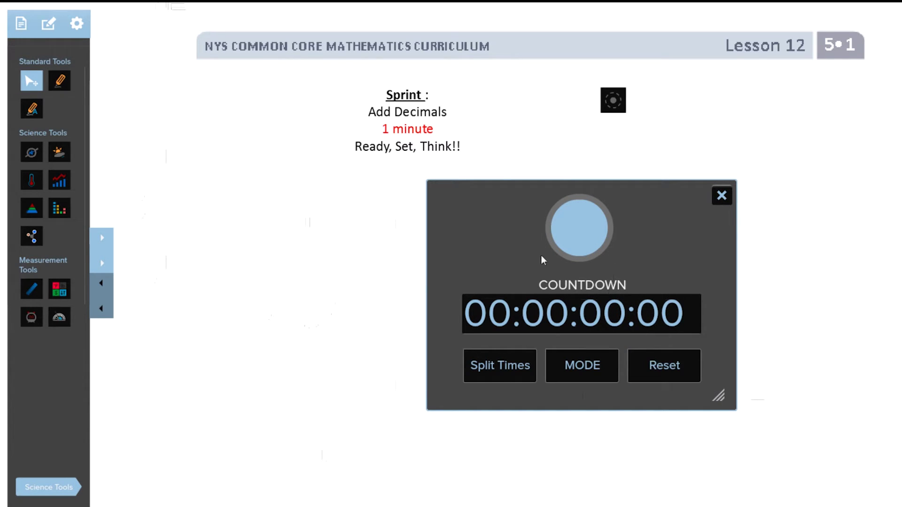
Step: On the Application Problem page, draw one filled red rectangle over the handwritten tape diagram and another over the Bonus calculation
click(54, 491)
click(147, 397)
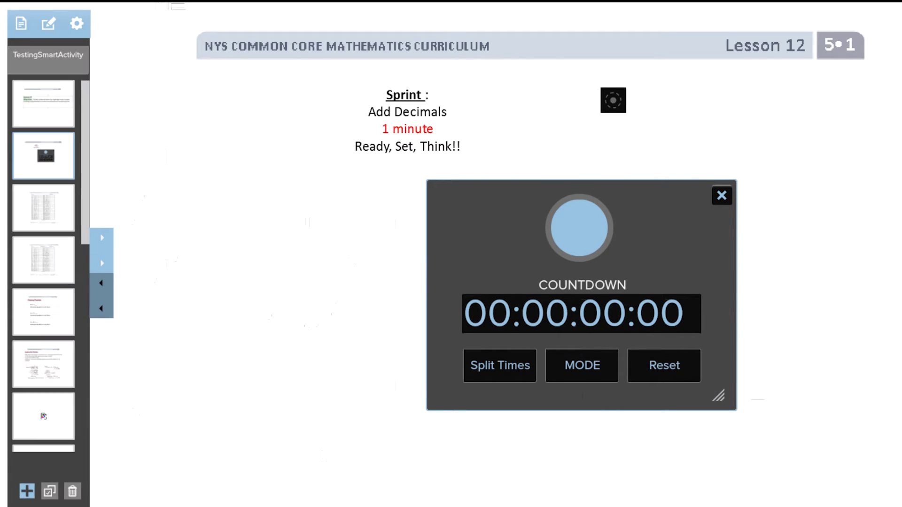
click(57, 370)
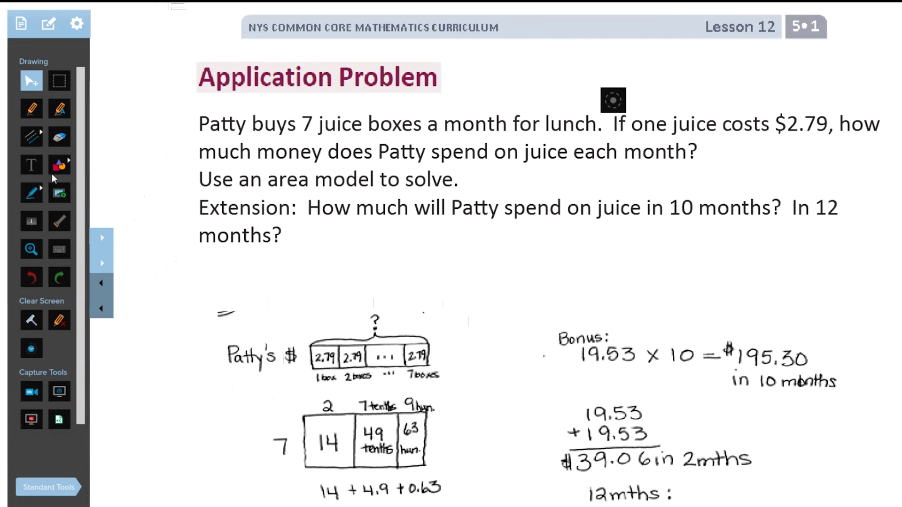
click(59, 165)
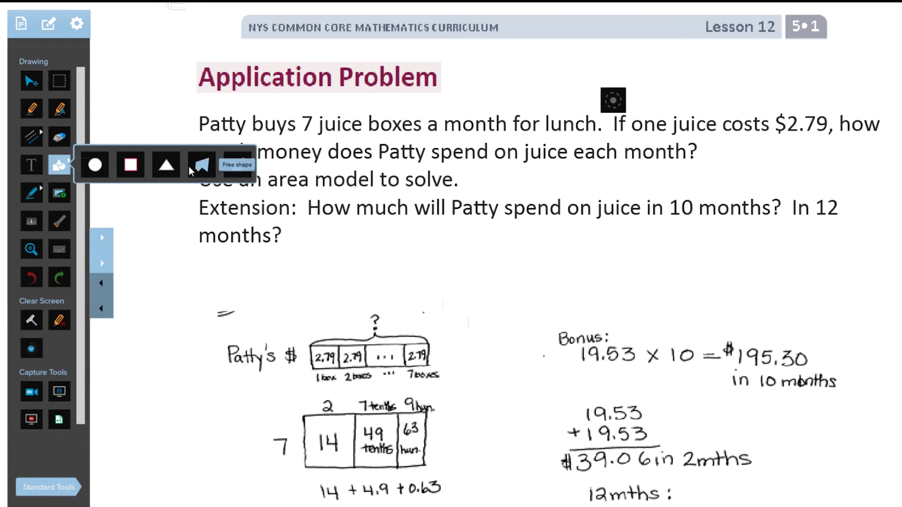
click(133, 168)
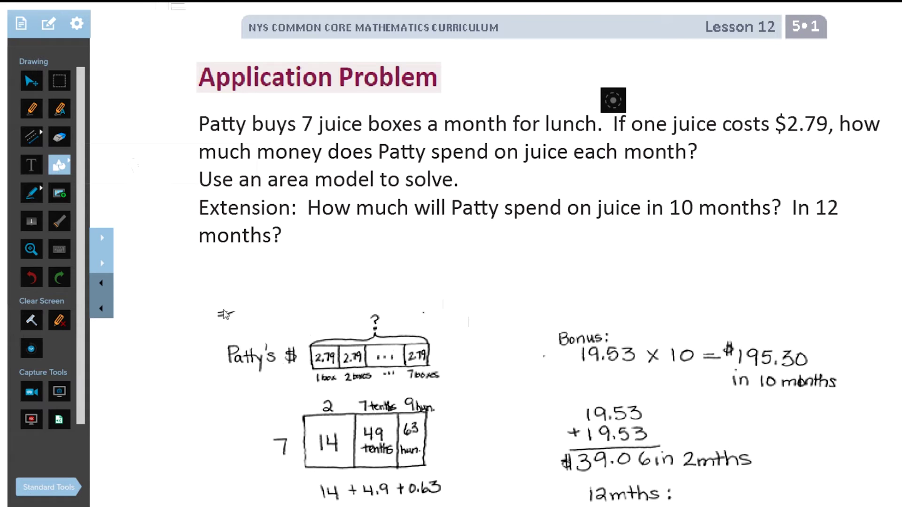
drag(209, 303, 484, 394)
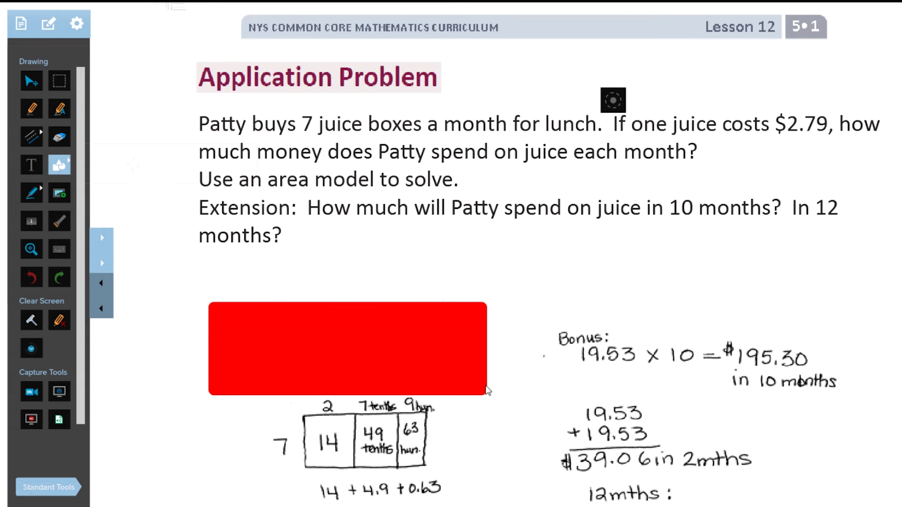
drag(535, 309, 860, 395)
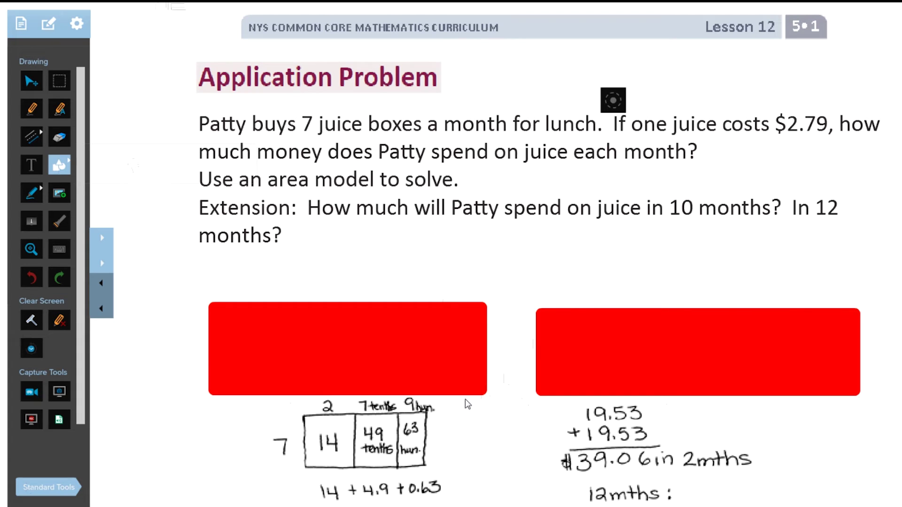
Step: Adjust the position and size of the red rectangle covering the Bonus calculation and delete it
click(606, 346)
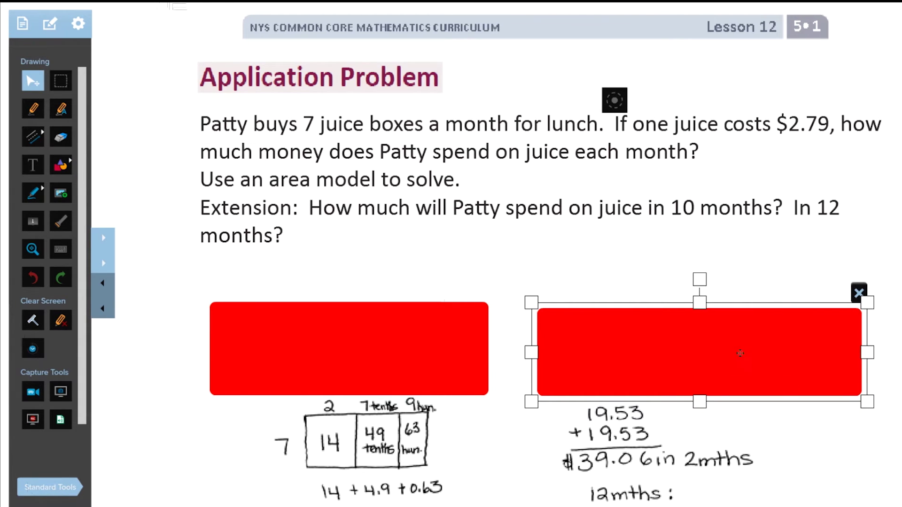
mouse_move(740, 352)
mouse_down()
mouse_move(857, 263)
mouse_move(882, 207)
mouse_move(850, 263)
mouse_move(763, 353)
mouse_move(733, 350)
mouse_up()
drag(860, 399, 837, 393)
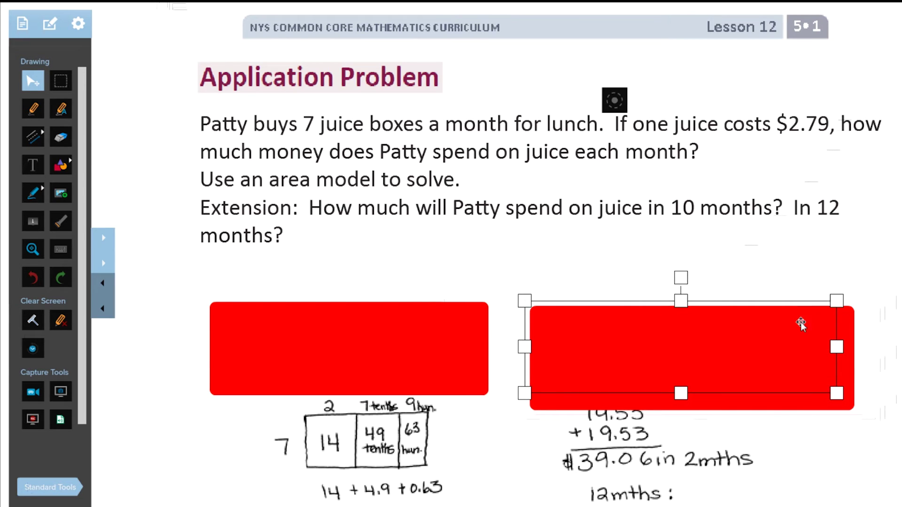
click(829, 288)
click(803, 375)
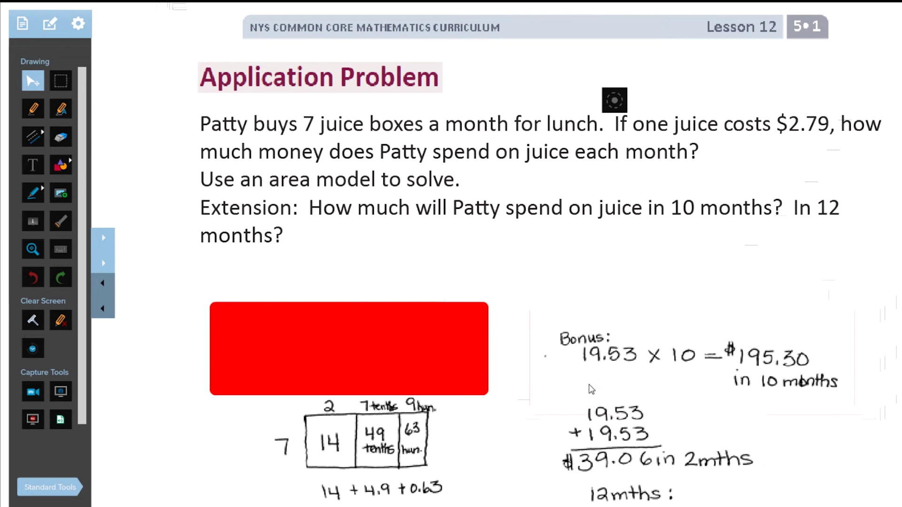
Step: Nudge the red rectangle over the tape diagram slightly up and move the handwritten solution image a little left and up
click(380, 355)
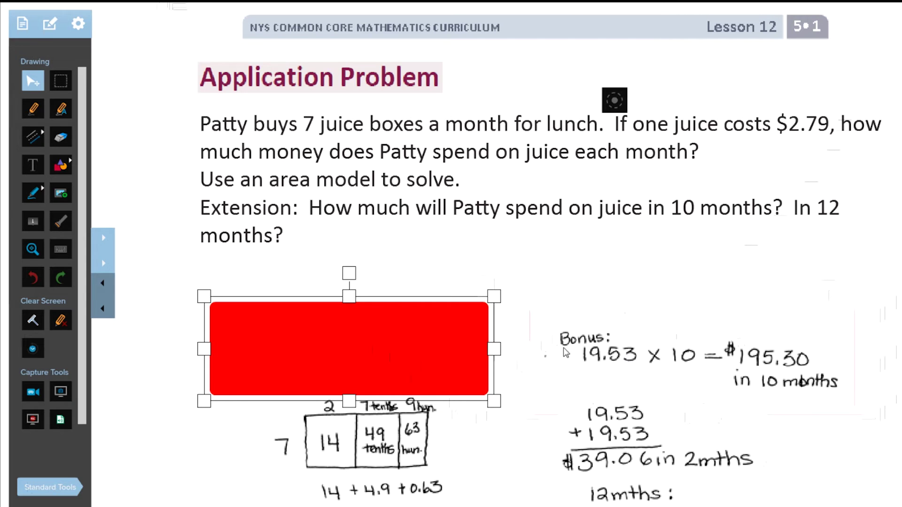
mouse_move(410, 333)
mouse_down()
mouse_move(297, 242)
mouse_move(410, 333)
mouse_up()
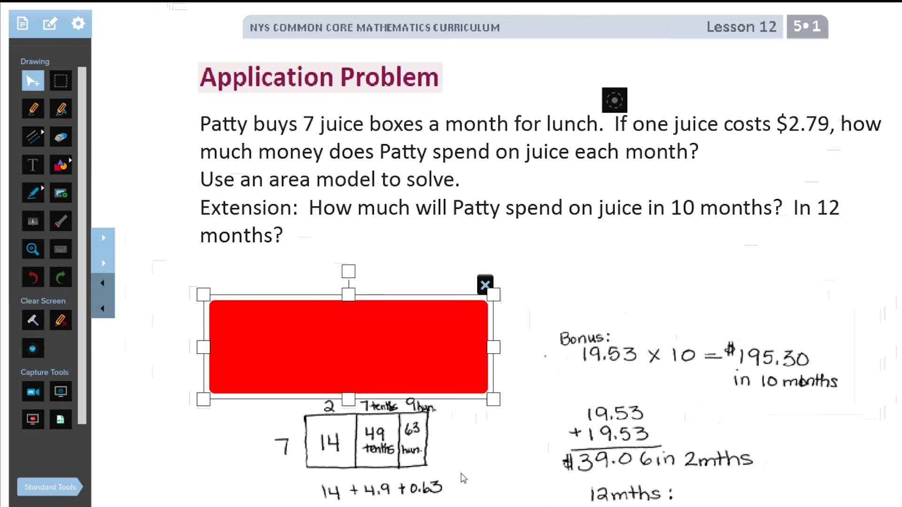
click(552, 325)
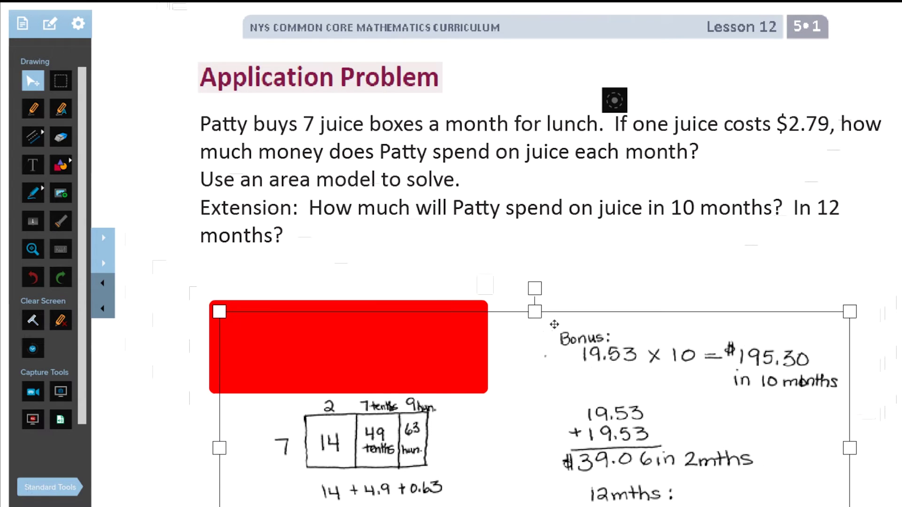
drag(554, 324, 521, 316)
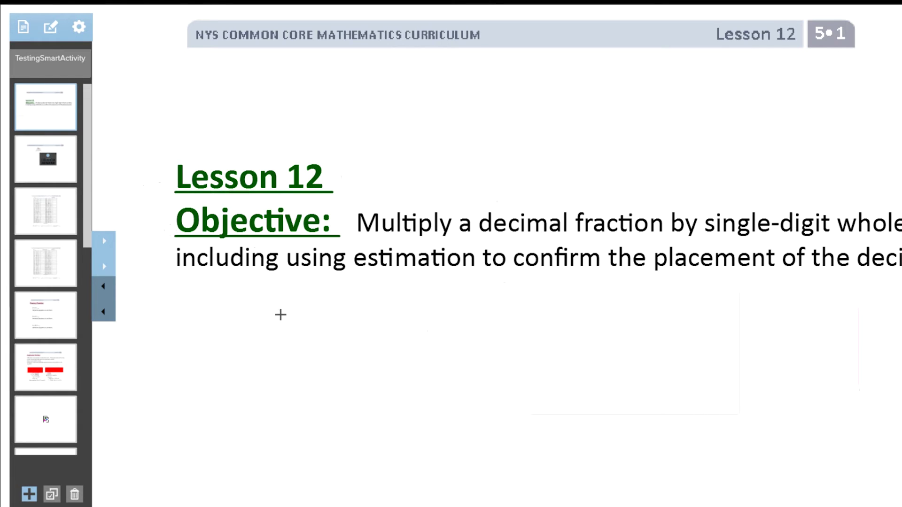
Step: From the Application Problem page, save the lesson to the Desktop as TestingSmartActivity and close the program without saving again
click(75, 369)
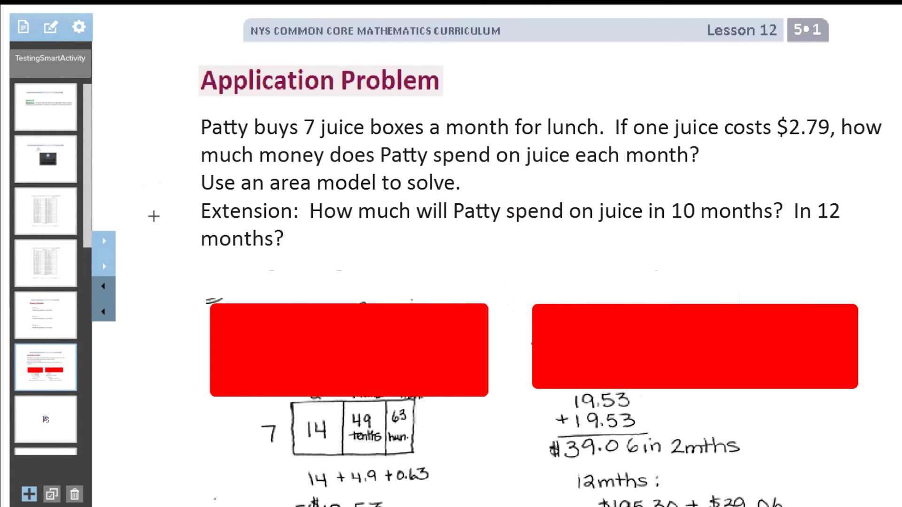
click(19, 27)
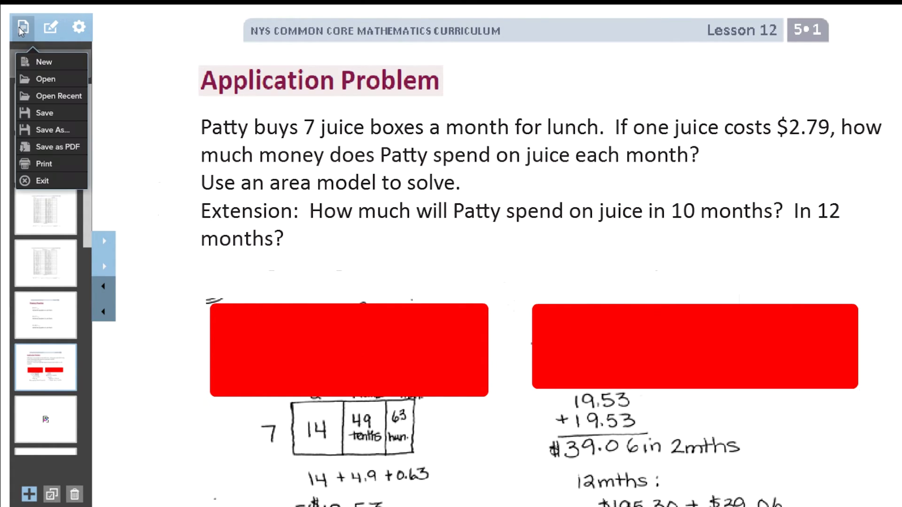
click(41, 125)
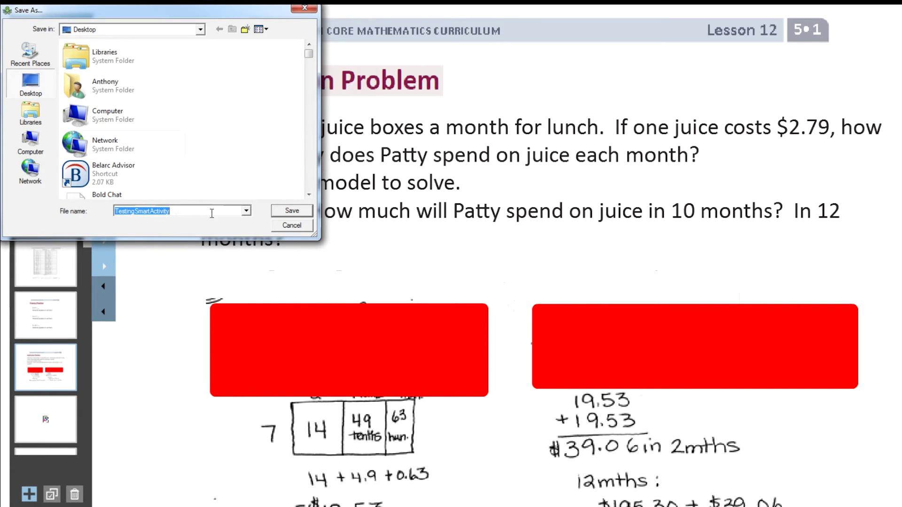
click(291, 211)
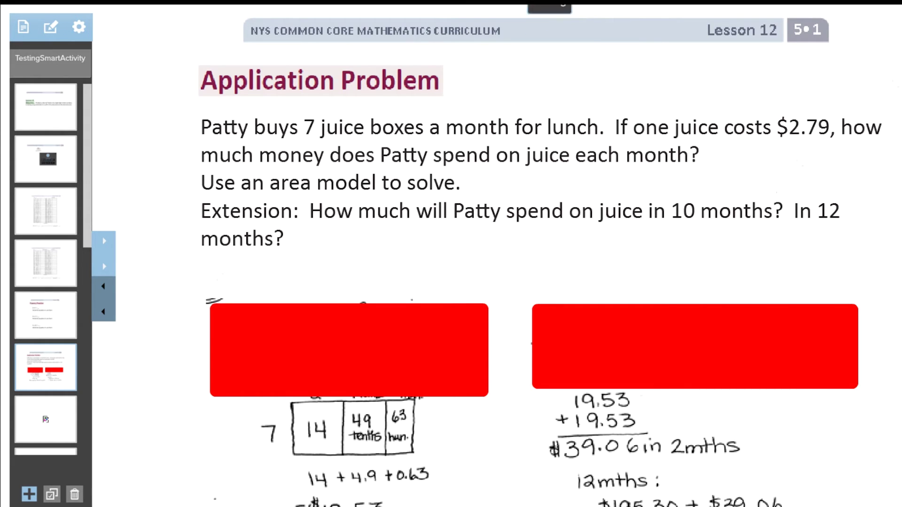
key(alt+F4)
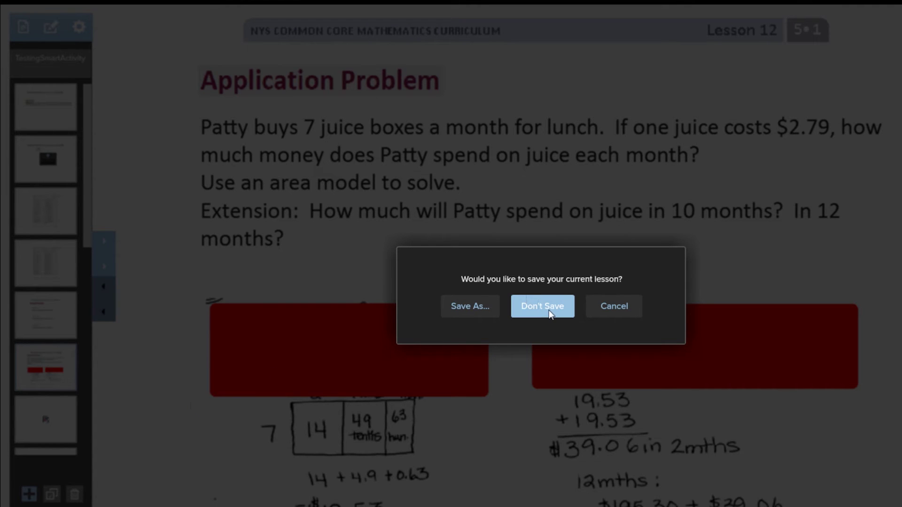
click(548, 310)
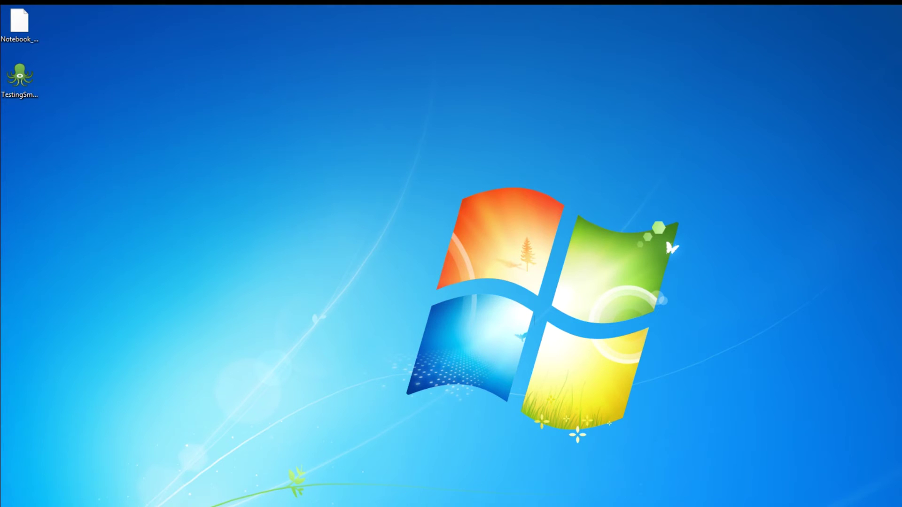
Step: Relaunch Qwizdom Oktopus and open TestingSmartActivity from the Desktop, discarding the blank lesson
key(super)
click(287, 435)
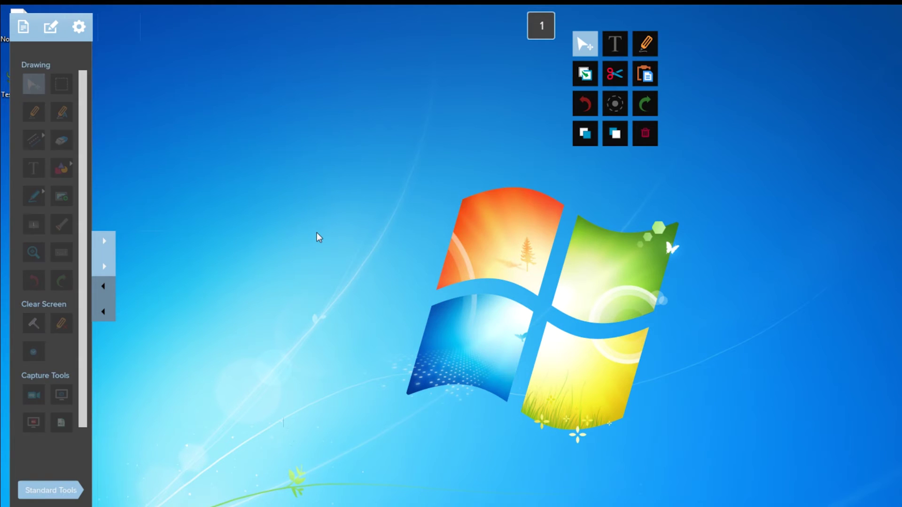
click(23, 27)
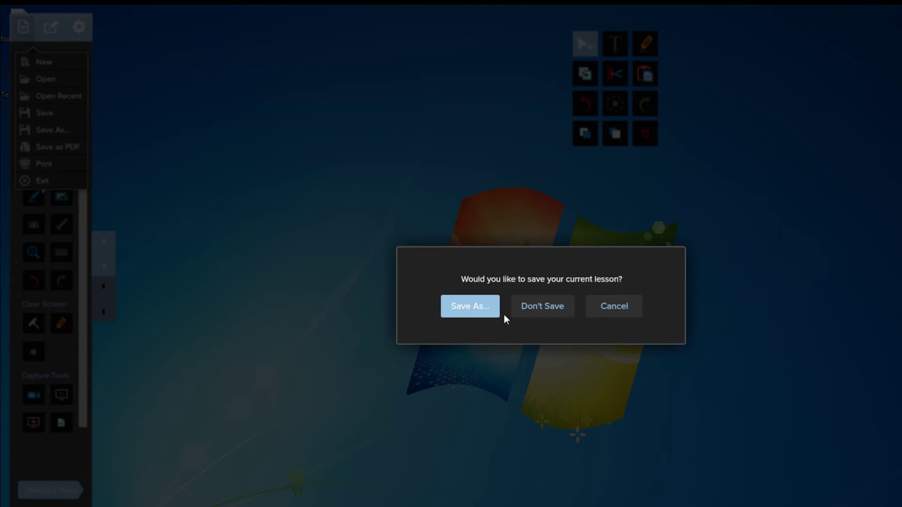
click(519, 308)
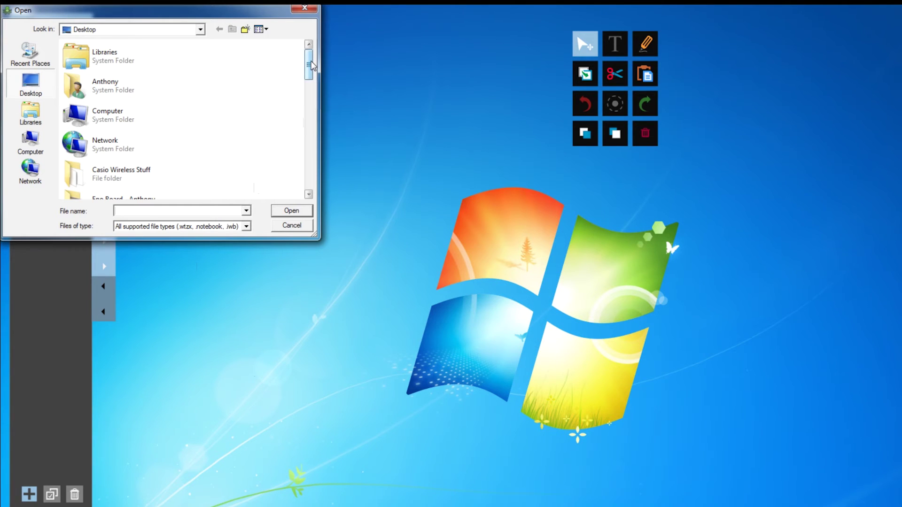
drag(309, 66, 309, 178)
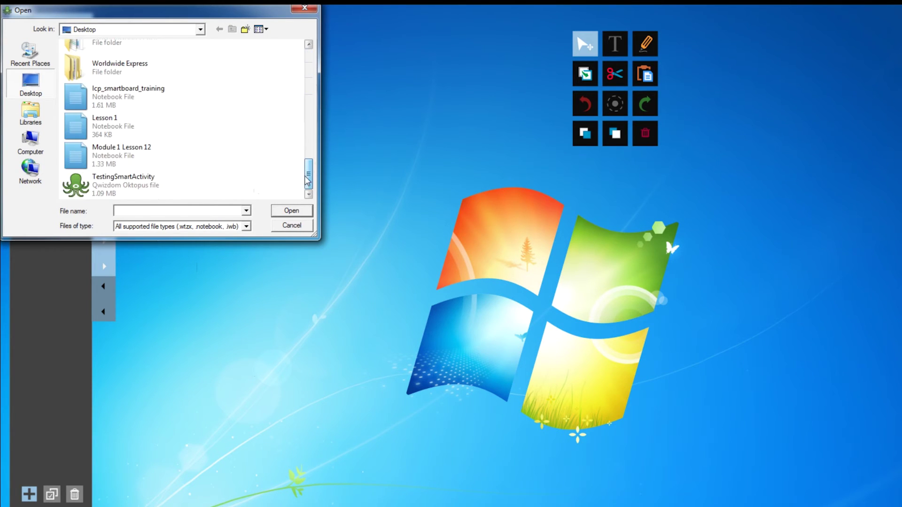
click(121, 181)
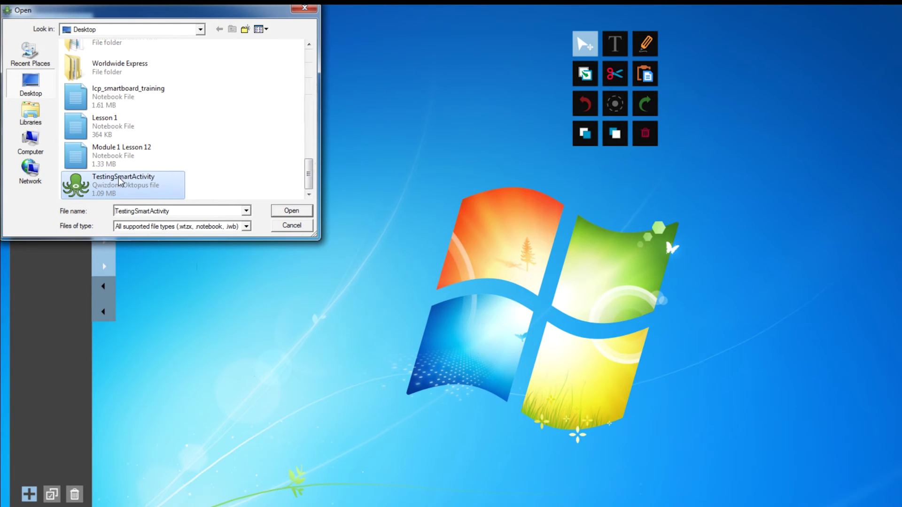
click(307, 212)
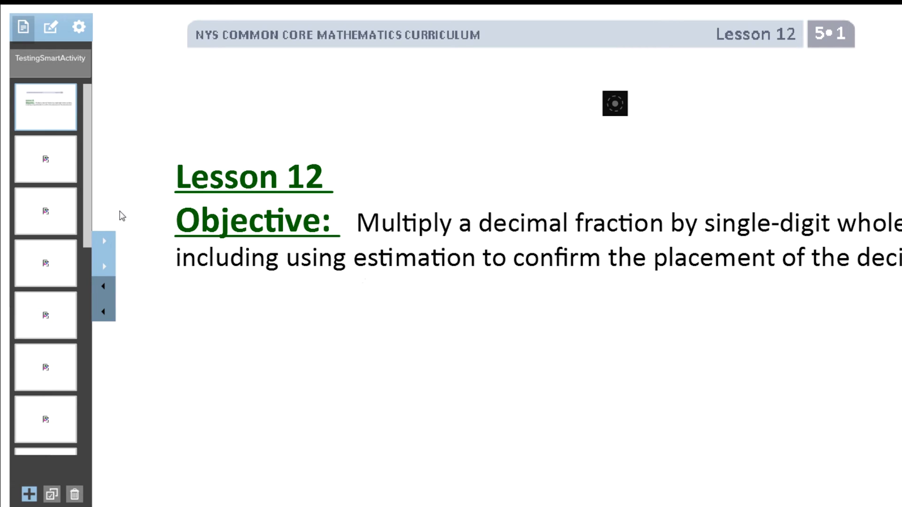
Step: On the reopened Sprint page, set the timer's minutes to 01, run it in countdown mode and reset it
click(67, 174)
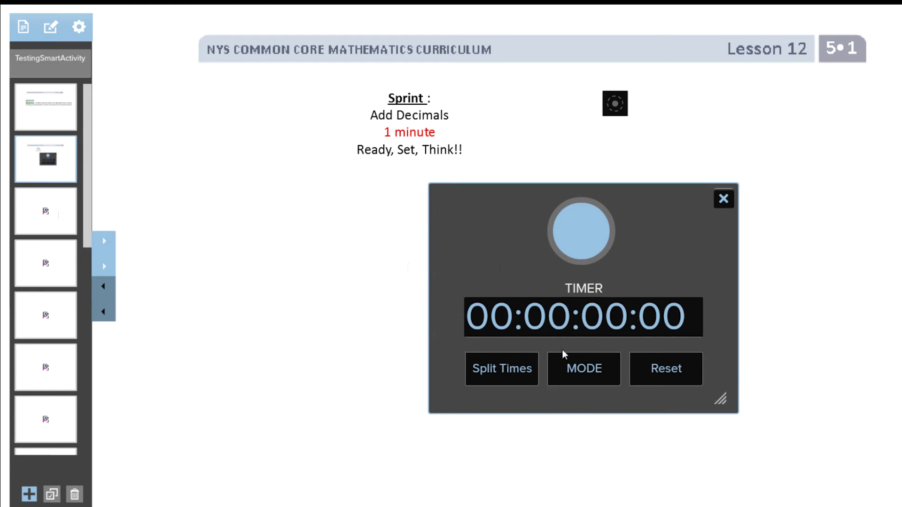
click(569, 317)
text(1)
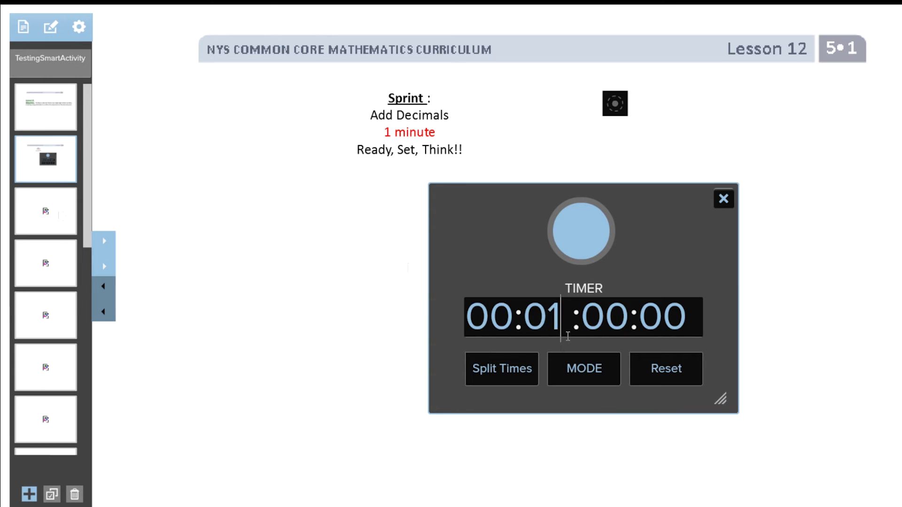
click(554, 382)
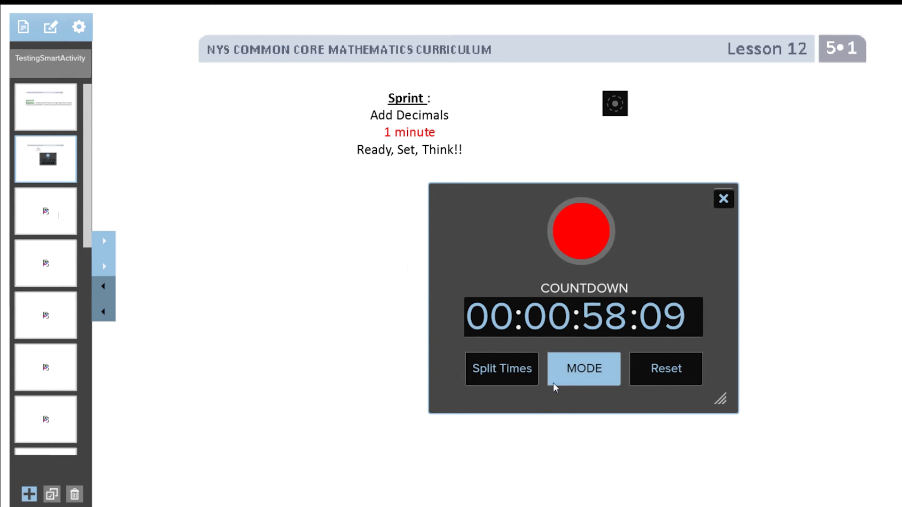
click(655, 374)
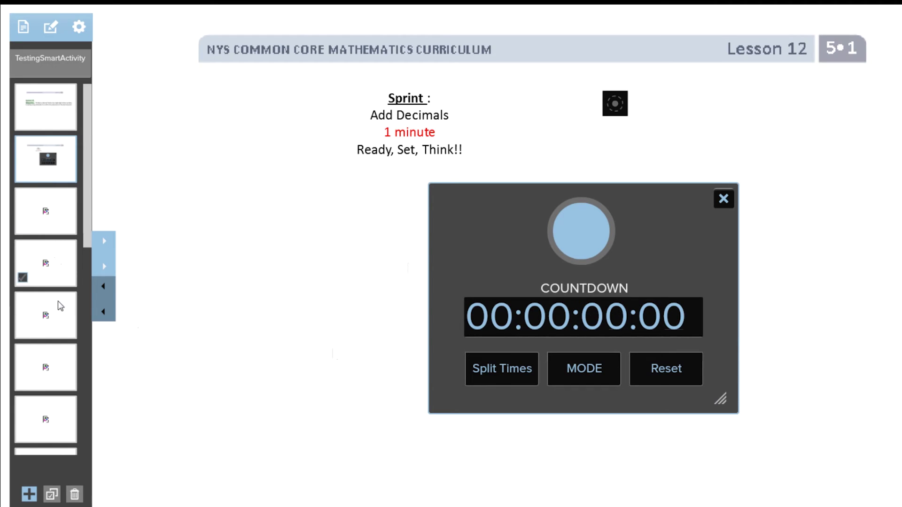
Step: View the Fluency Practice page and the Application Problem page to check the saved content of the reopened lesson
click(60, 325)
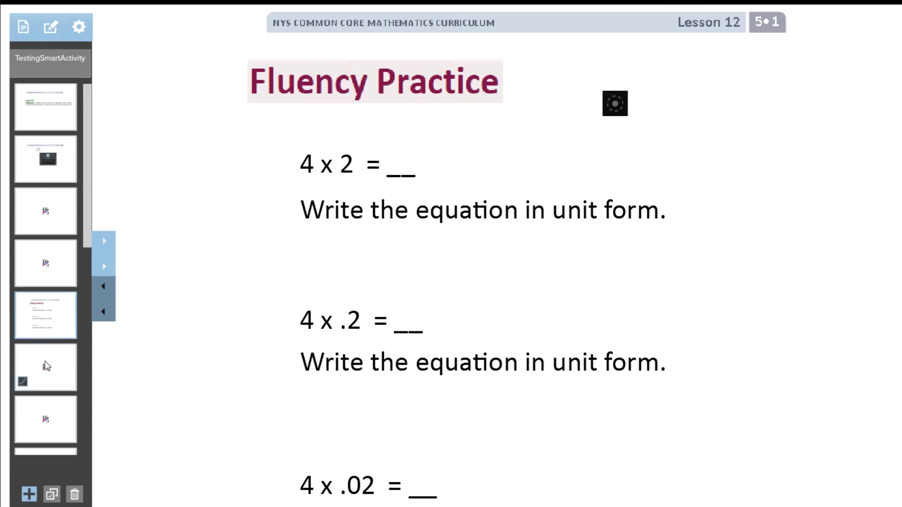
click(71, 367)
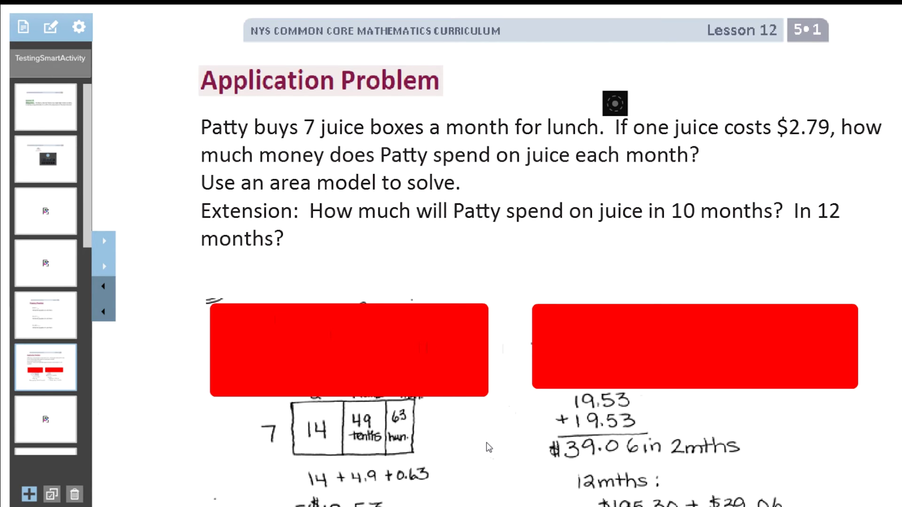
Step: Move and resize the red cover over the strip diagram on the Application Problem page, and delete it
click(374, 341)
mouse_move(373, 341)
mouse_down()
mouse_move(325, 185)
mouse_move(362, 267)
mouse_move(372, 322)
mouse_move(359, 328)
mouse_move(368, 326)
mouse_up()
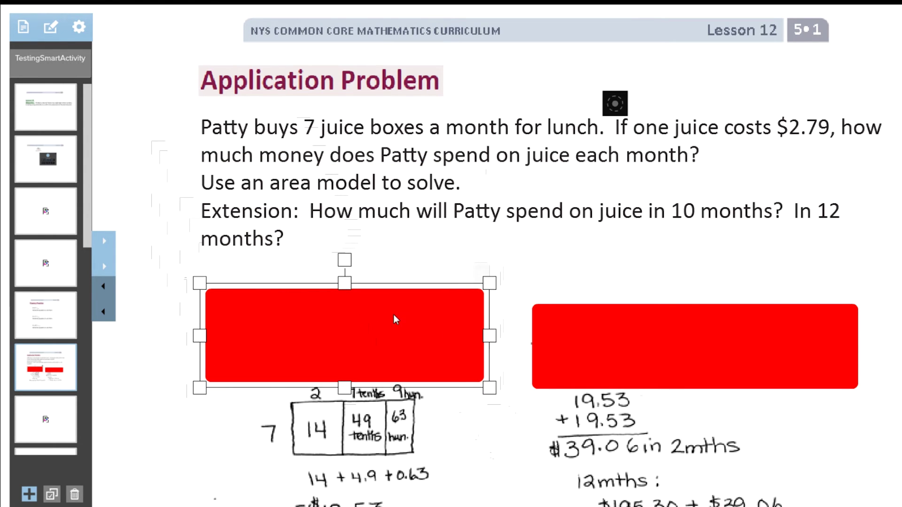
drag(490, 389, 460, 373)
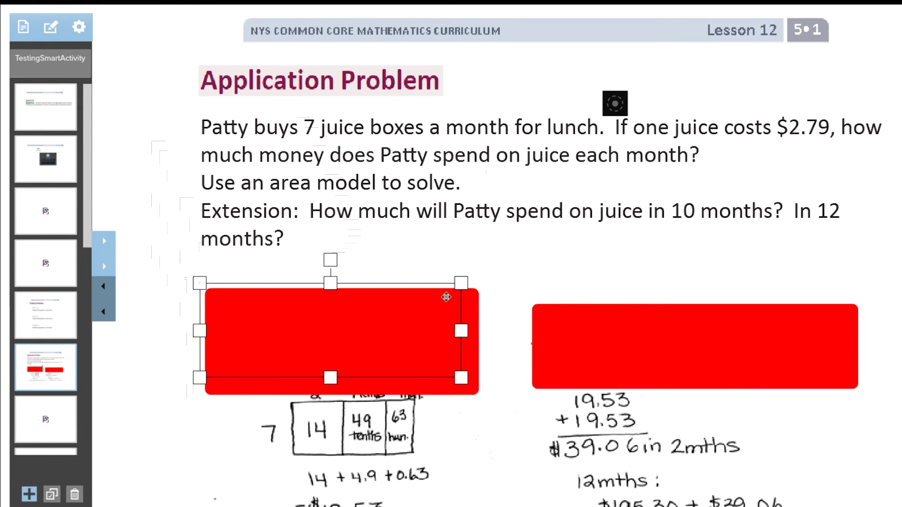
click(452, 273)
click(453, 274)
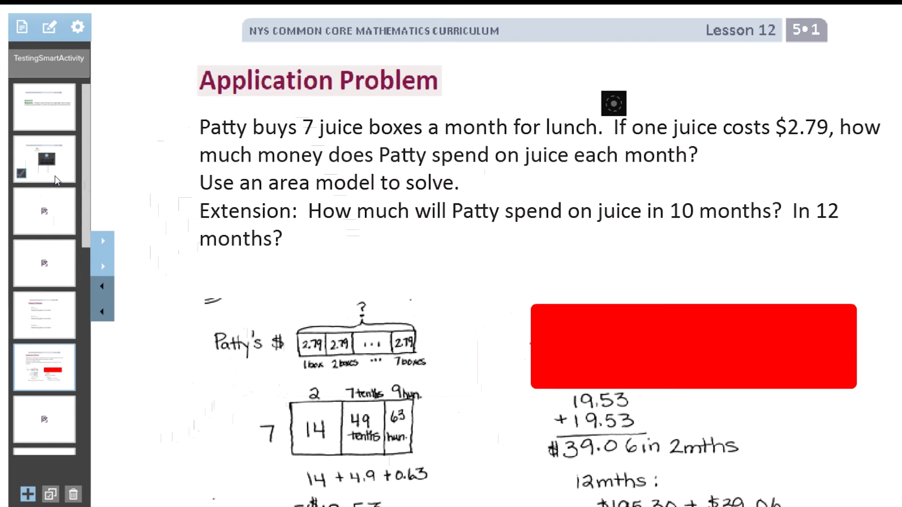
Step: View the Lesson 12 Sprint page with its addition table and return to the Lesson 12 Objective page
click(56, 221)
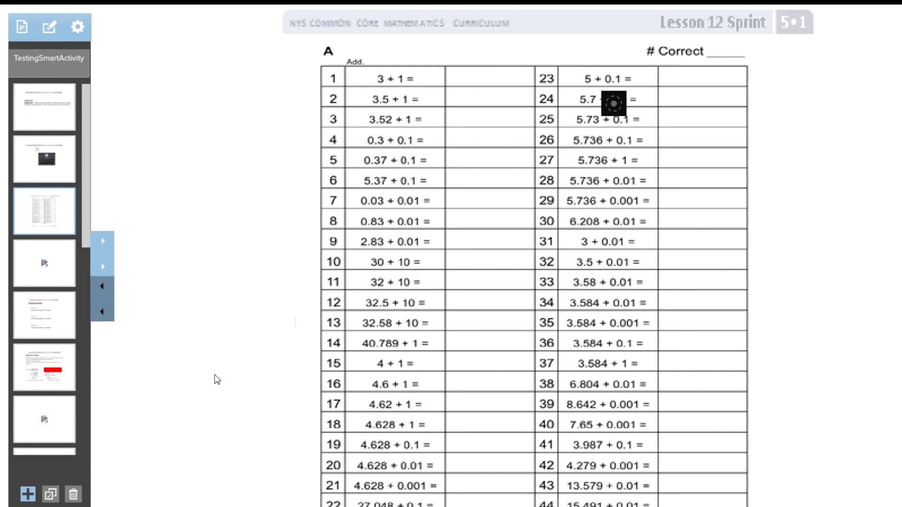
mouse_move(70, 379)
click(45, 125)
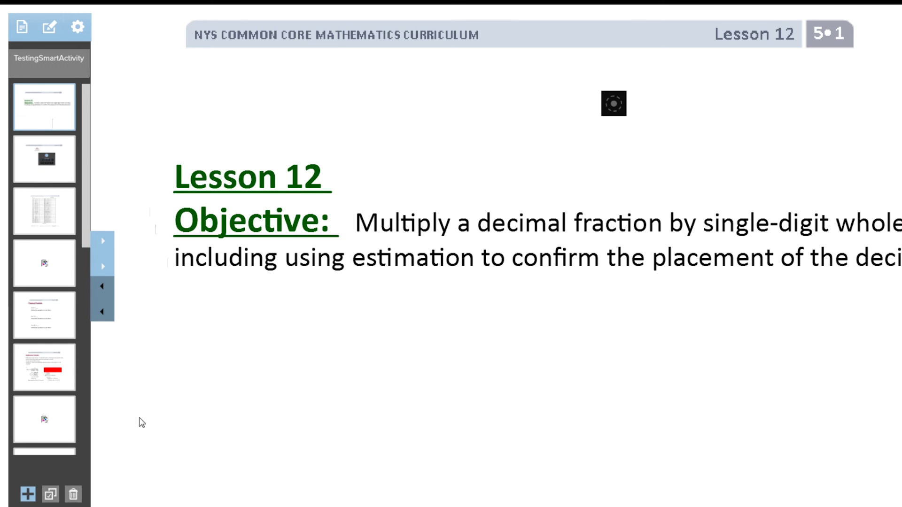
Step: Scribble a freehand black pen stroke across the area below the Lesson 12 Objective text
click(50, 27)
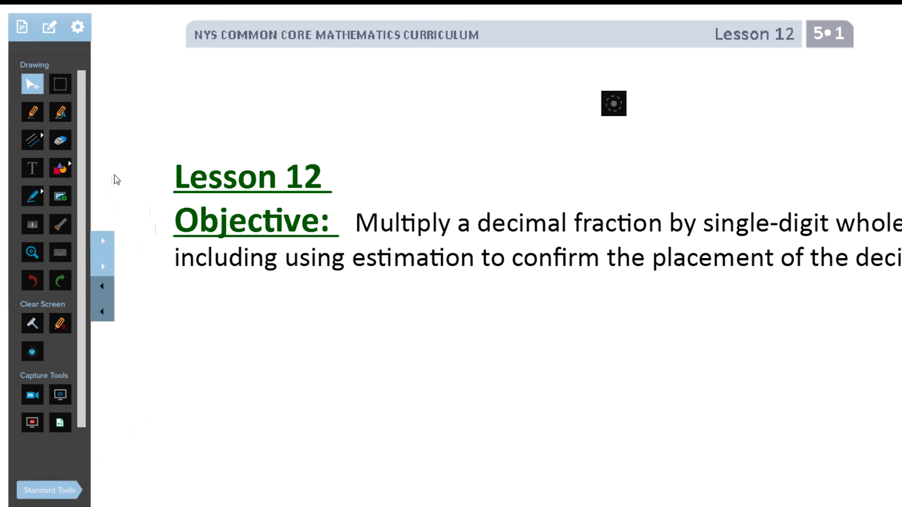
click(33, 114)
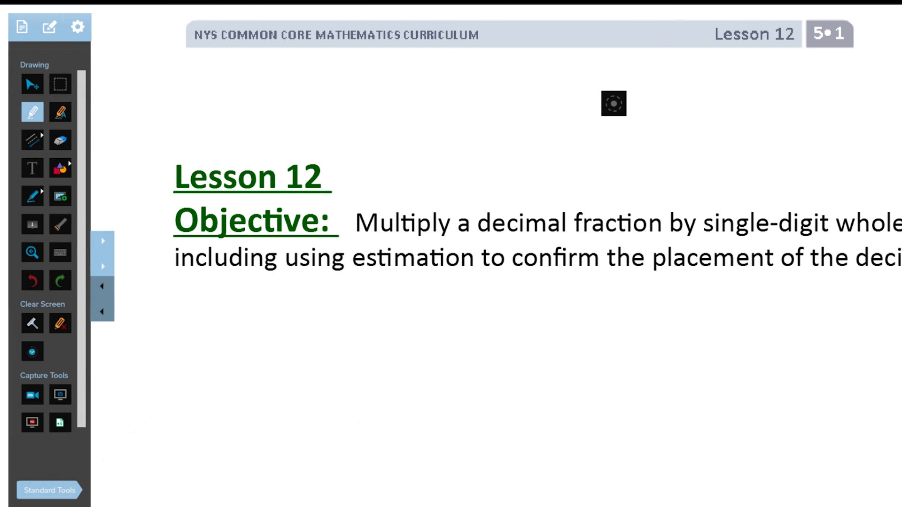
mouse_move(418, 407)
mouse_down()
mouse_move(531, 404)
mouse_move(442, 335)
mouse_move(725, 340)
mouse_move(221, 359)
mouse_move(512, 393)
mouse_move(428, 465)
mouse_up()
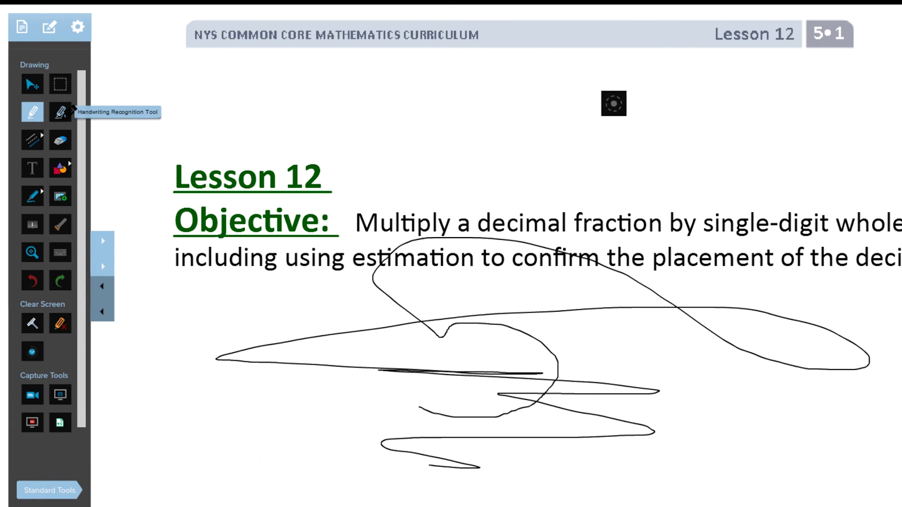
Step: Draw two black arrows across the Lesson 12 Objective page and clear everything from the page
click(34, 141)
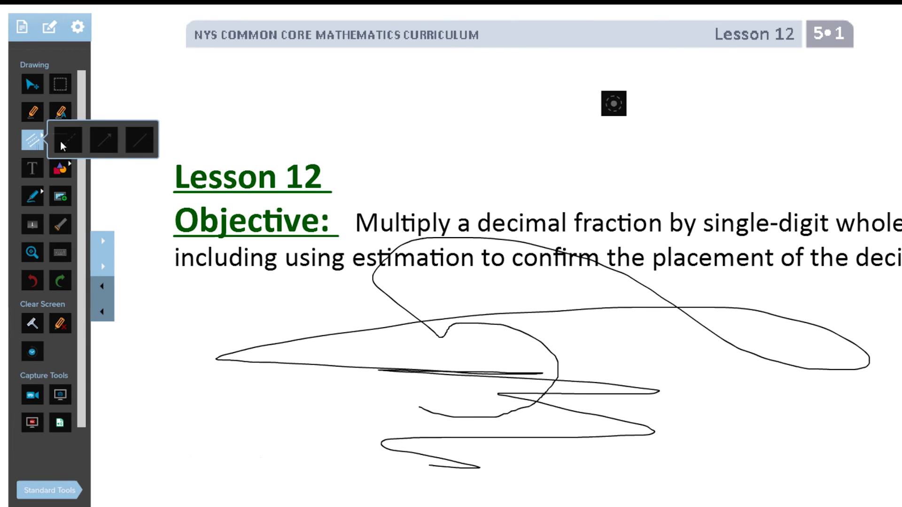
mouse_move(192, 116)
mouse_down()
mouse_move(446, 129)
mouse_move(477, 162)
mouse_up()
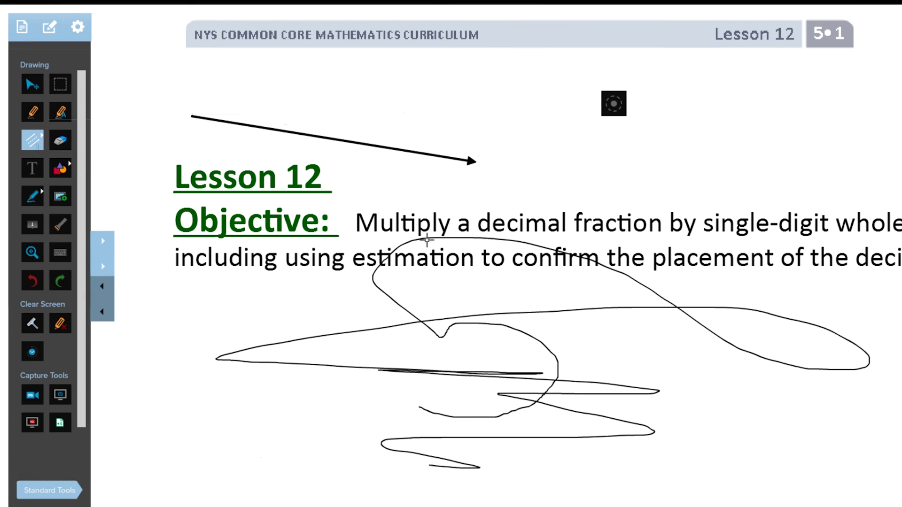
mouse_move(352, 330)
mouse_down()
mouse_move(559, 267)
mouse_move(730, 185)
mouse_up()
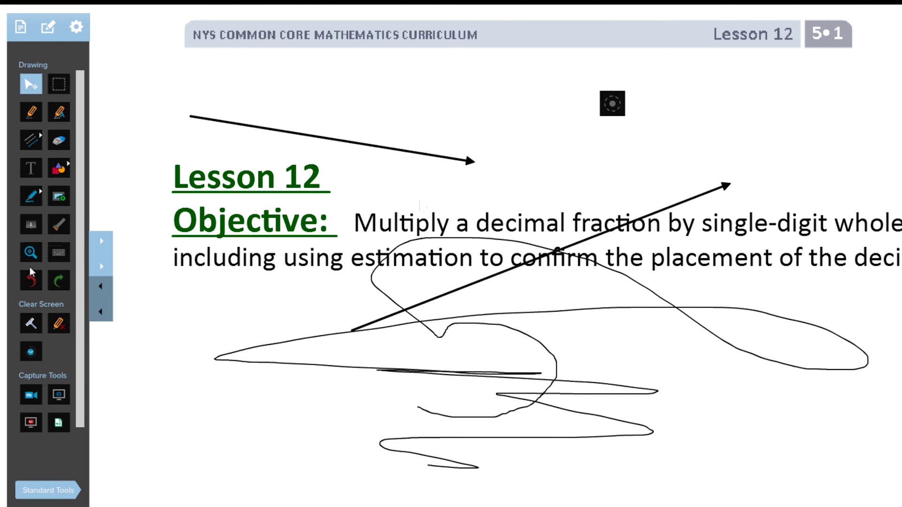
click(34, 325)
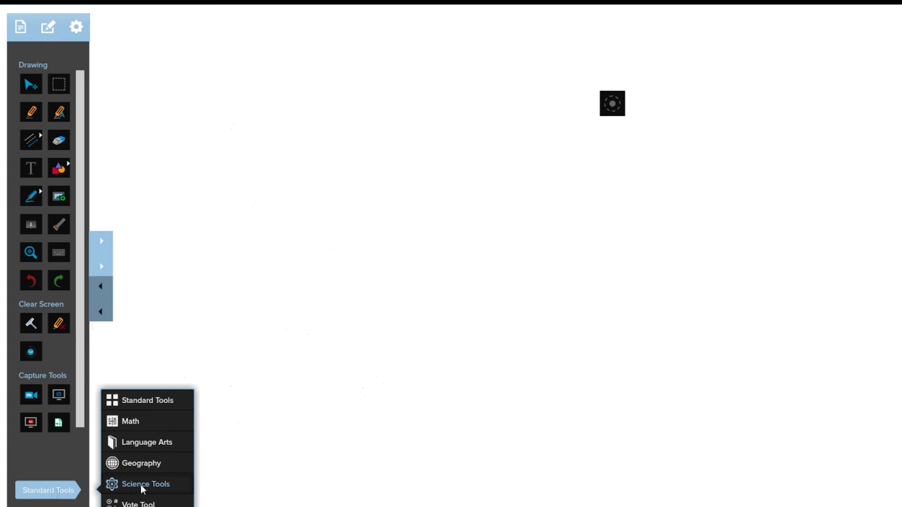
Step: Look through the Science Tools set and the Math tool set
click(142, 486)
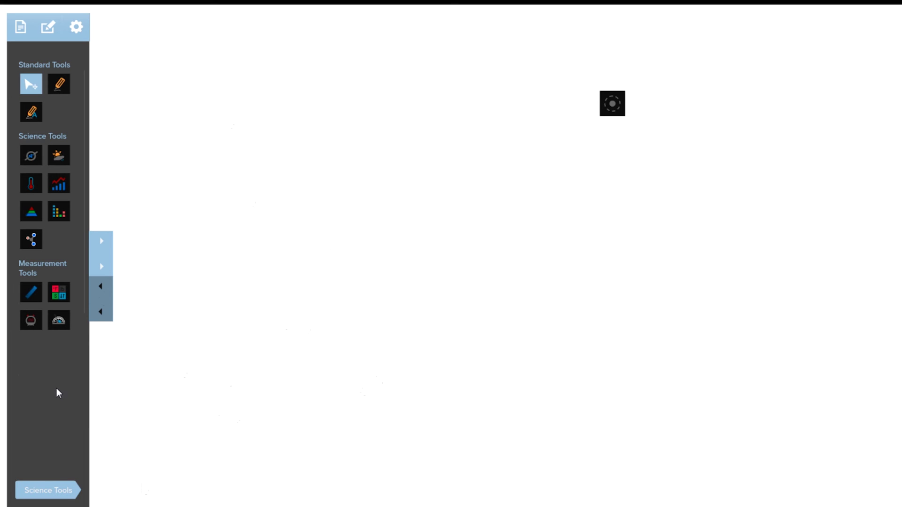
click(57, 495)
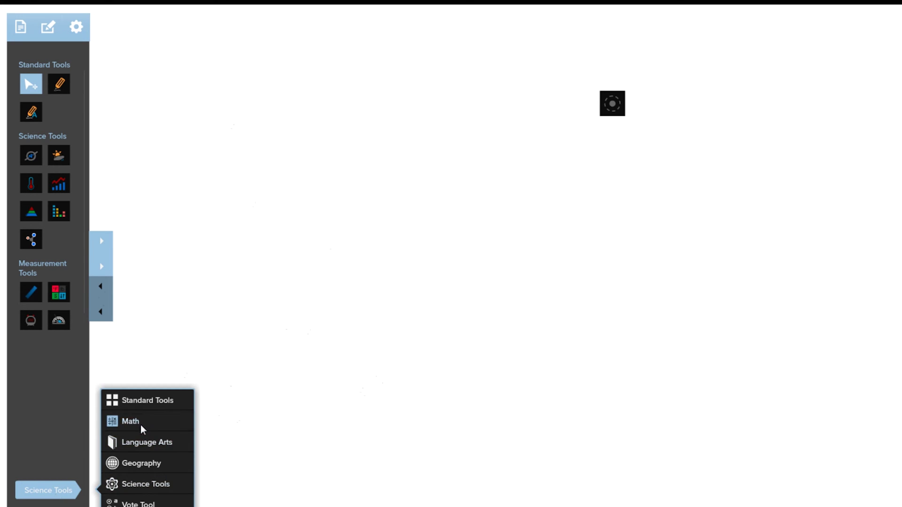
click(143, 428)
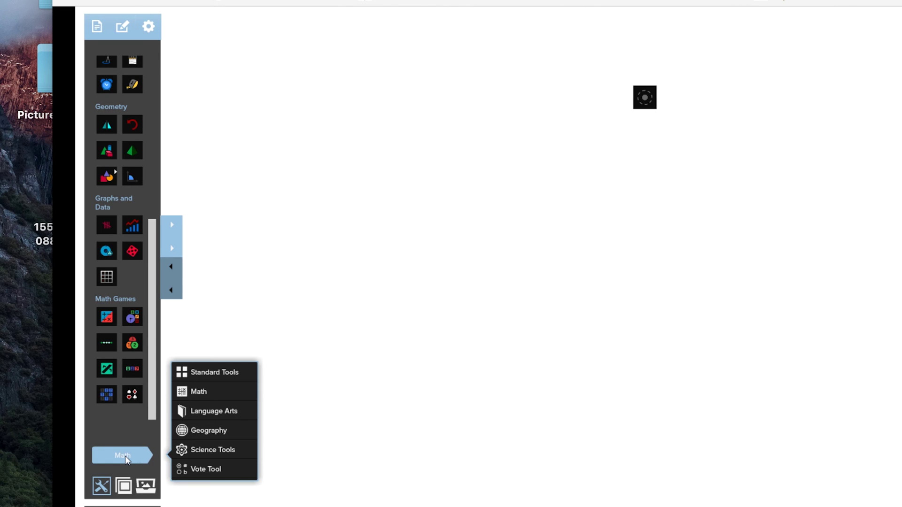
Step: Return to the Standard Tools set and add a text box reading "Convert Notebook Files" followed by two line breaks
click(212, 373)
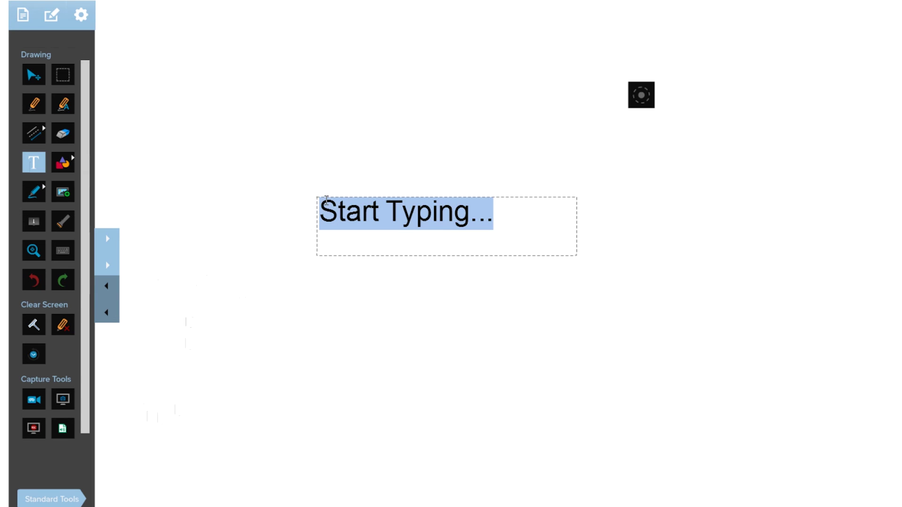
key(BackSpace)
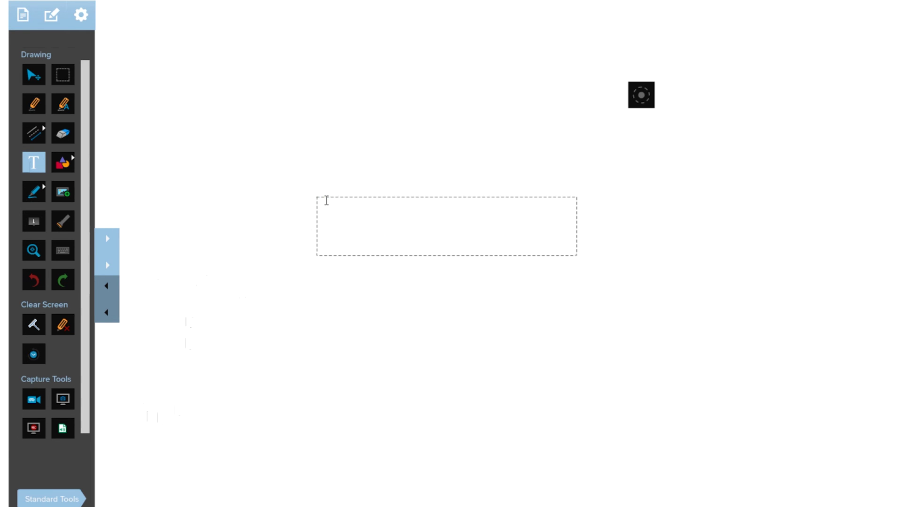
text(Convert )
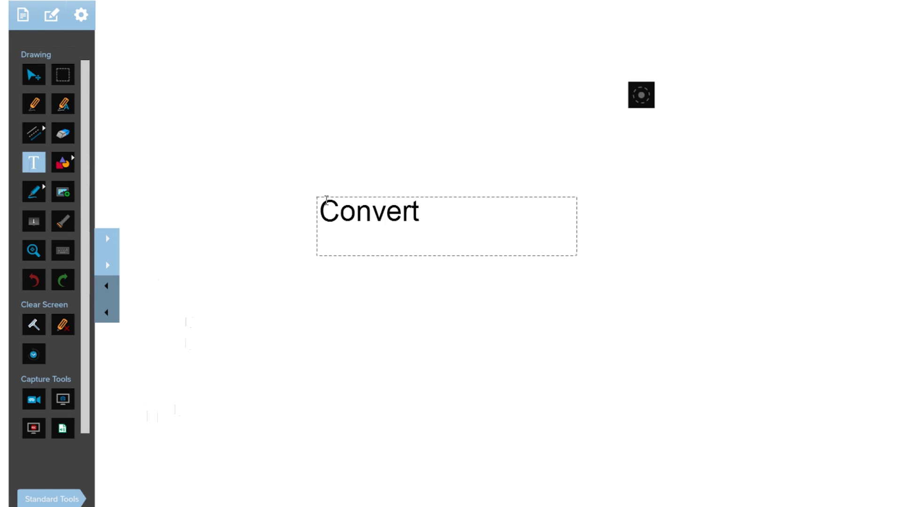
text(Notebook Files)
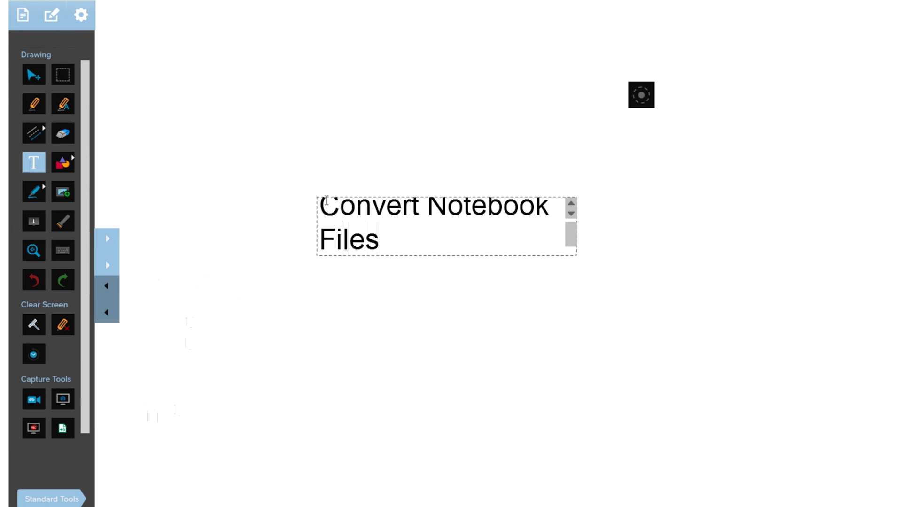
key(Return)
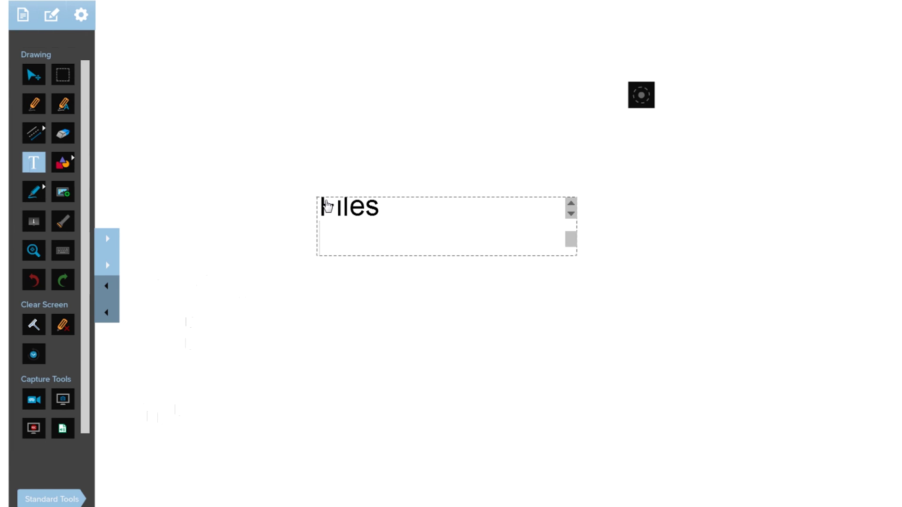
key(Return)
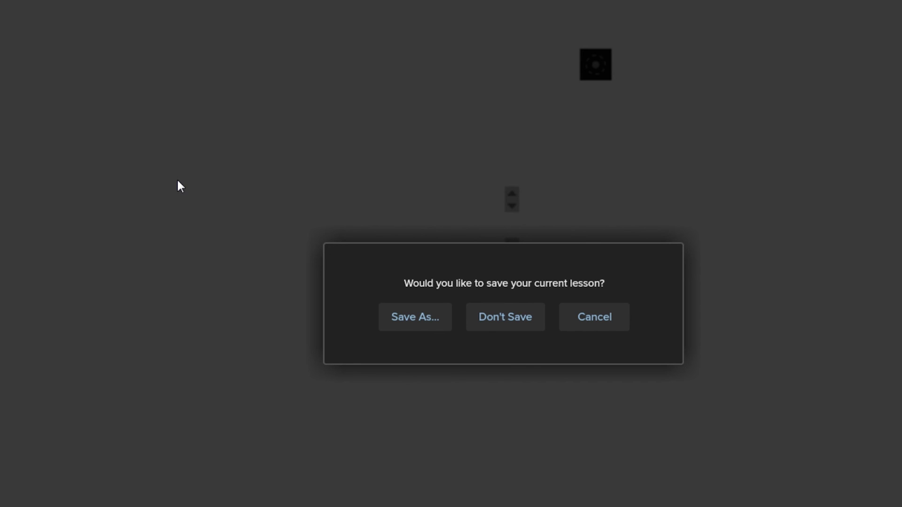
Step: Close the program without saving the current lesson
click(491, 325)
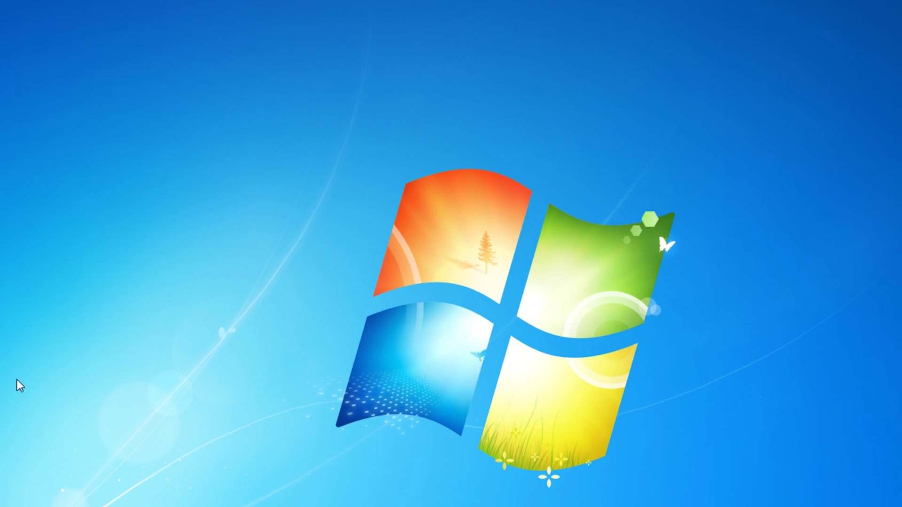